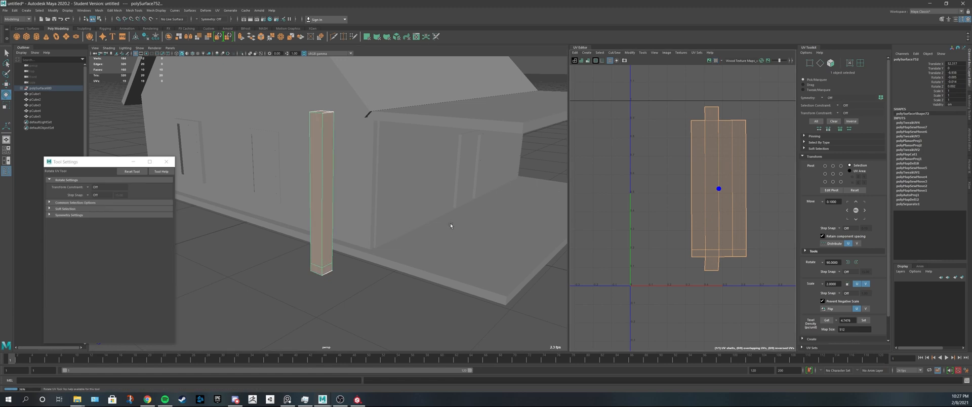
Step: Preview the selected post with smoothing to check its corners, and return it to unsmoothed display
left_click_drag(366, 246, 329, 255, "alt")
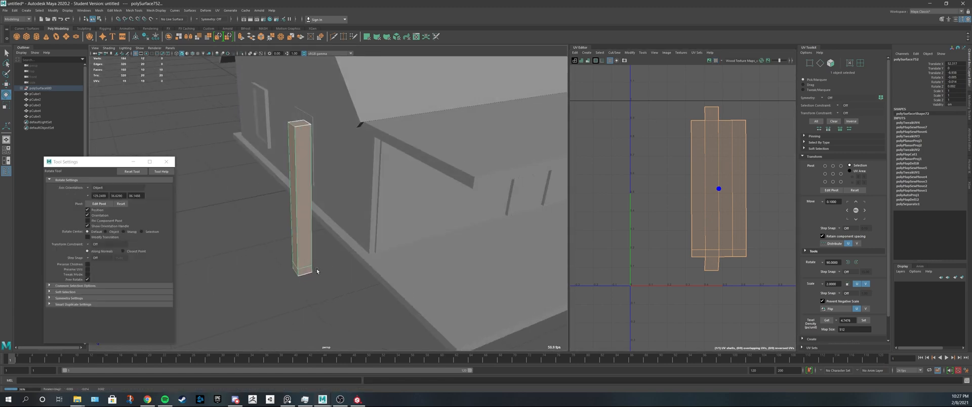
scroll(318, 272, "up", 6)
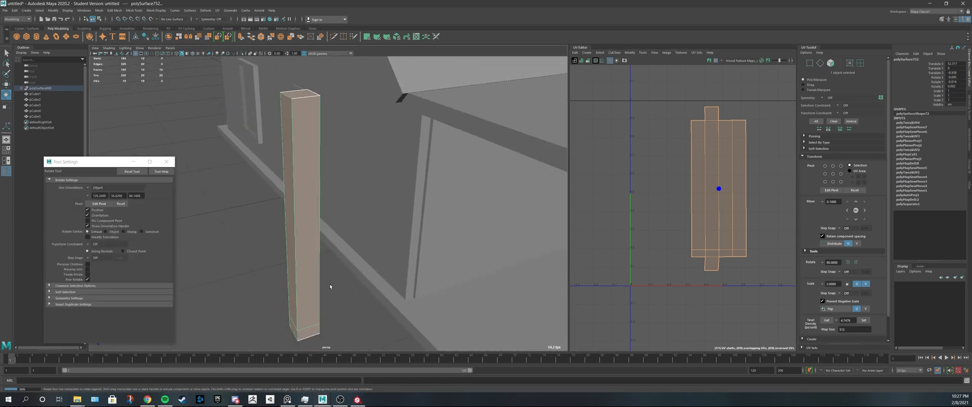
left_click_drag(318, 296, 371, 266, "alt")
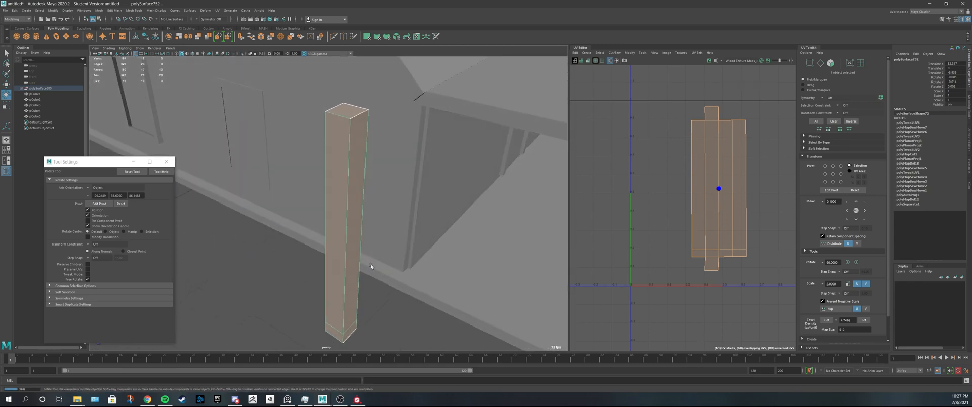
key("3")
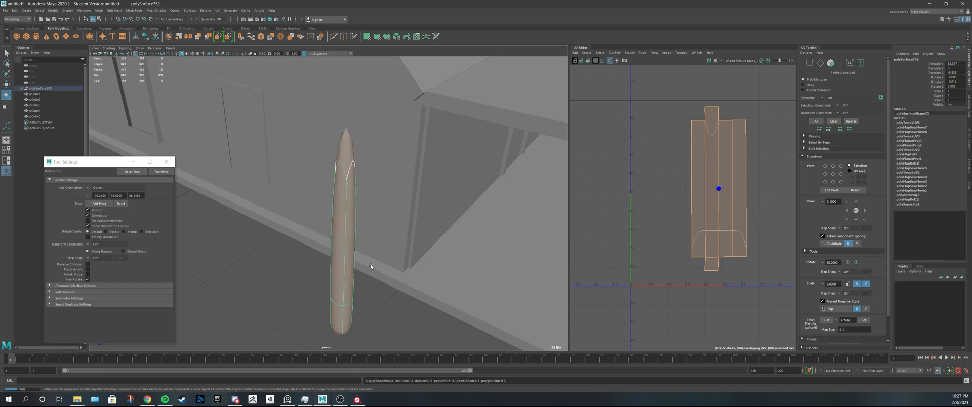
left_click_drag(371, 267, 435, 245, "alt")
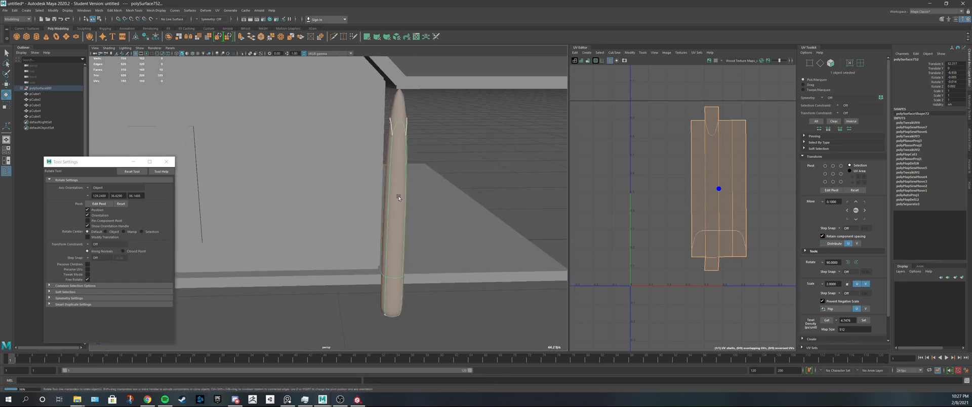
left_click_drag(395, 276, 383, 276, "alt")
key("1")
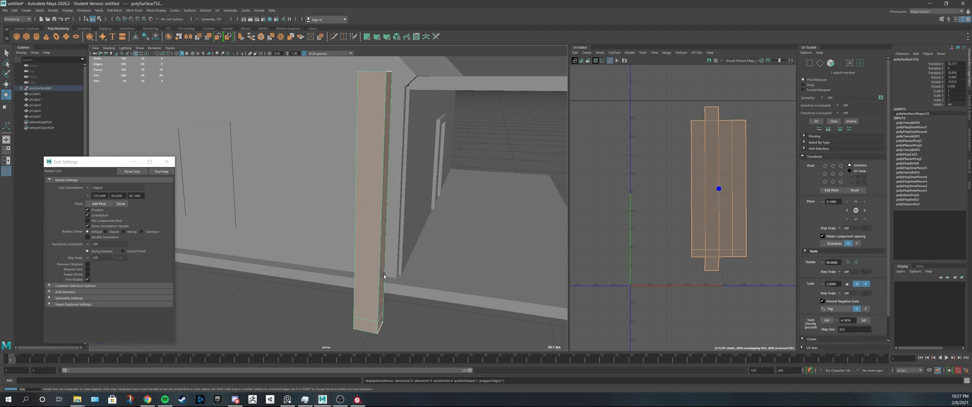
Step: Return the post to object mode with the Select tool and close the UV Editor panel
right_click(375, 274, "ctrl")
right_click_drag(377, 274, 401, 237)
key("q")
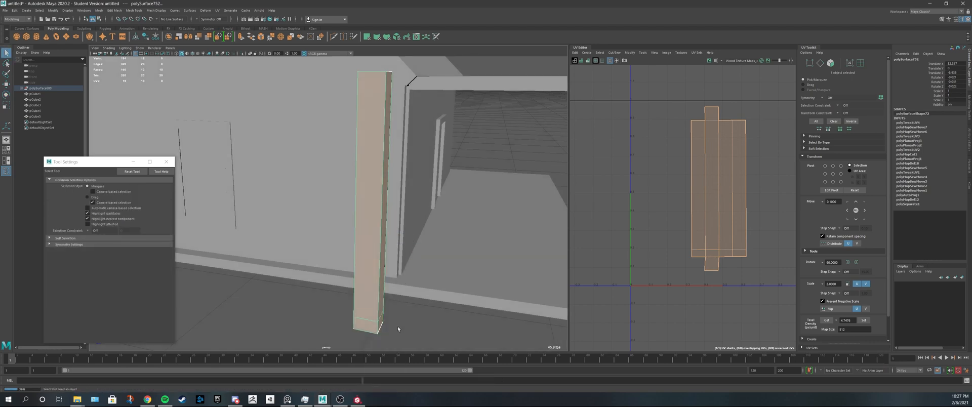
right_click(575, 46)
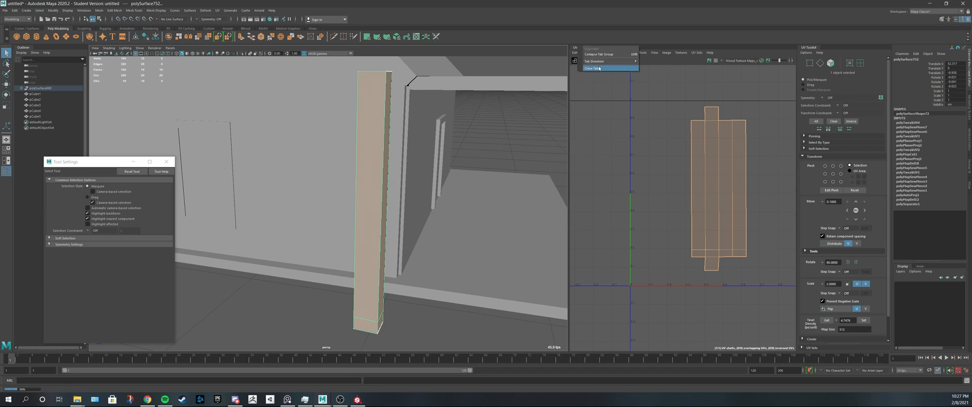
left_click(605, 68)
Step: Delete the post's construction history and freeze its transformations
scroll(399, 318, "down", 4)
left_click_drag(425, 326, 405, 283, "alt")
right_click_drag(412, 245, 449, 237)
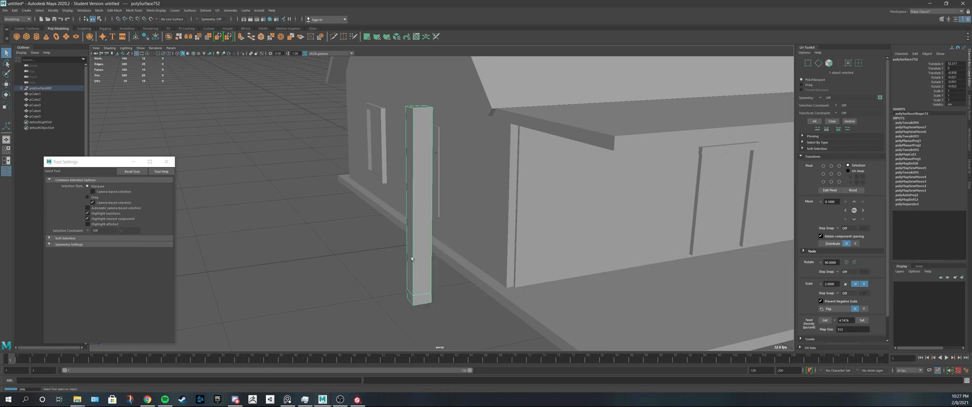
left_click(145, 37)
left_click(156, 38)
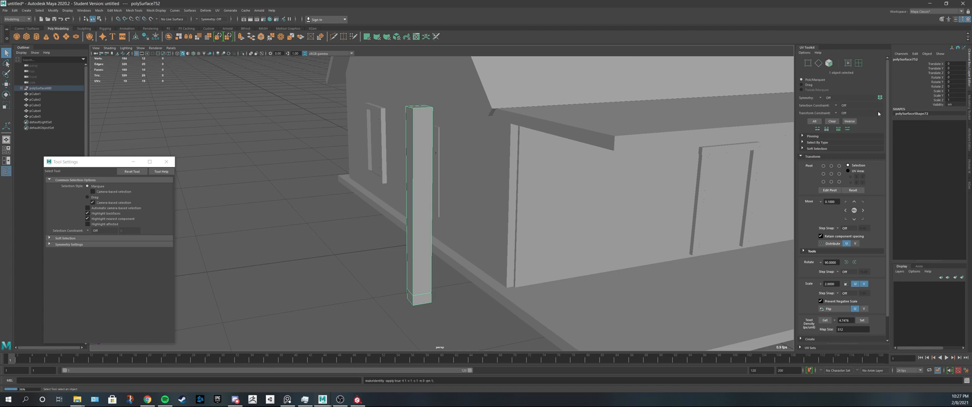
Step: Move the post's lower edge loop down closer to its base and return to object mode
left_click_drag(420, 227, 430, 245, "alt")
right_click_drag(429, 245, 436, 227)
left_click(435, 309)
left_click_drag(434, 309, 448, 292, "alt")
left_click(436, 278)
key("w")
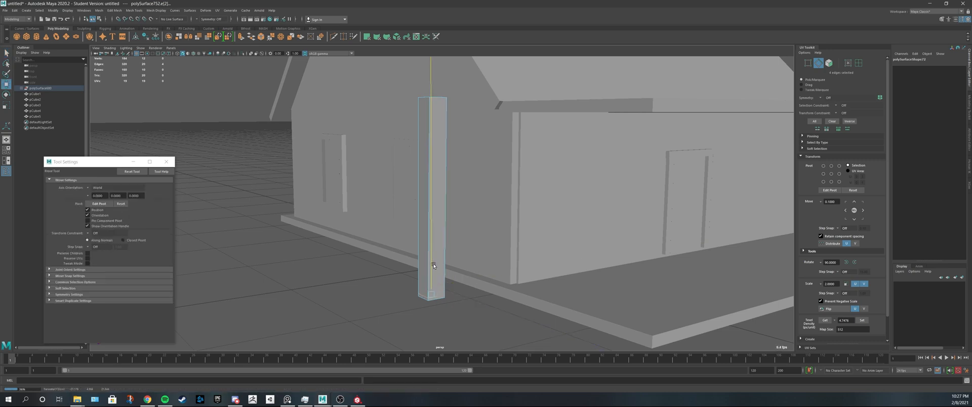
right_click_drag(448, 182, 476, 174)
key("q")
Step: Insert an edge loop just below the top of the post, using relative distance from edge
right_click(436, 190)
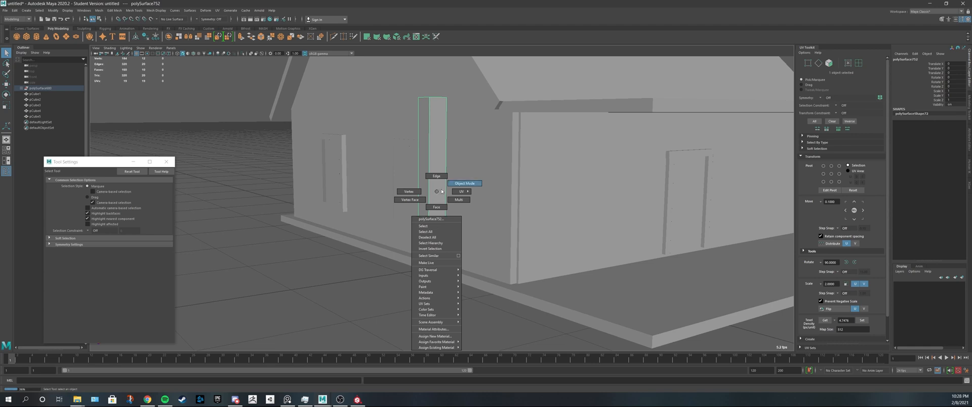
right_click_drag(456, 188, 398, 197)
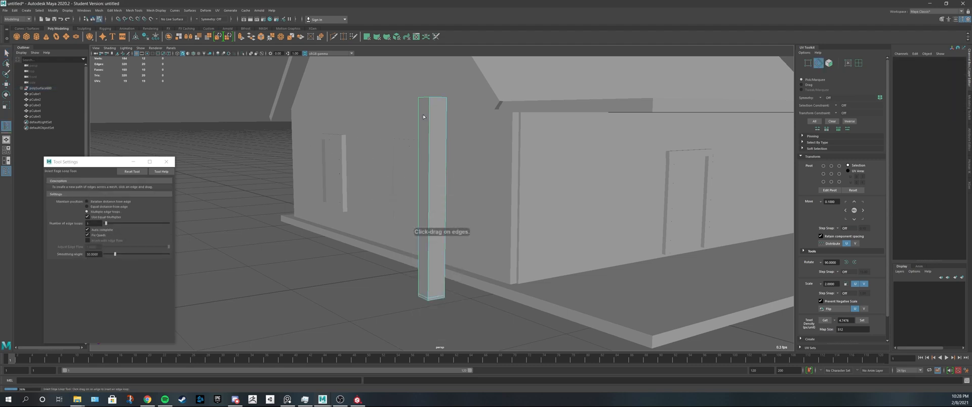
key("ctrl+z")
key("ctrl+z")
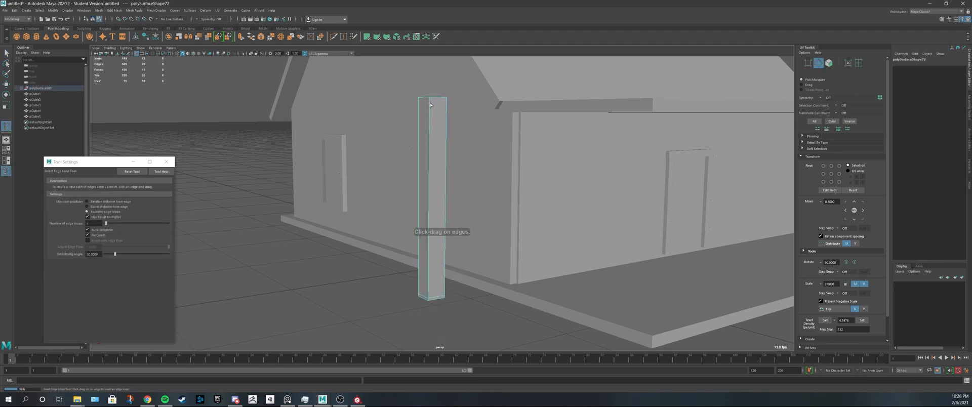
left_click(428, 106)
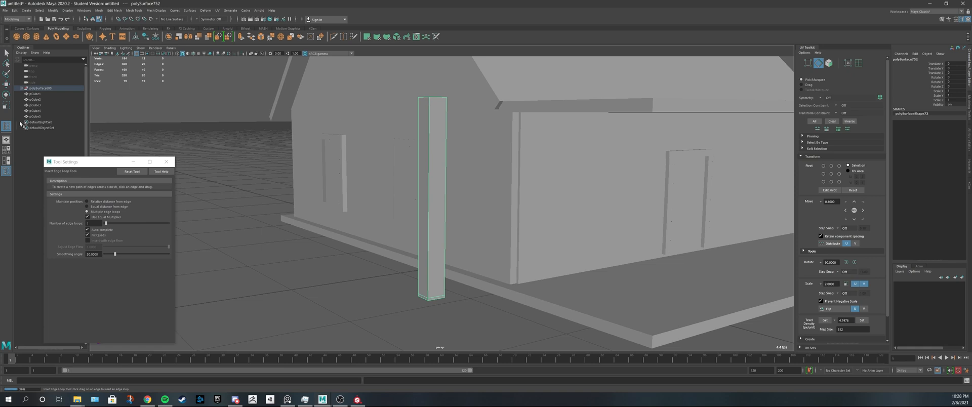
left_click(430, 101)
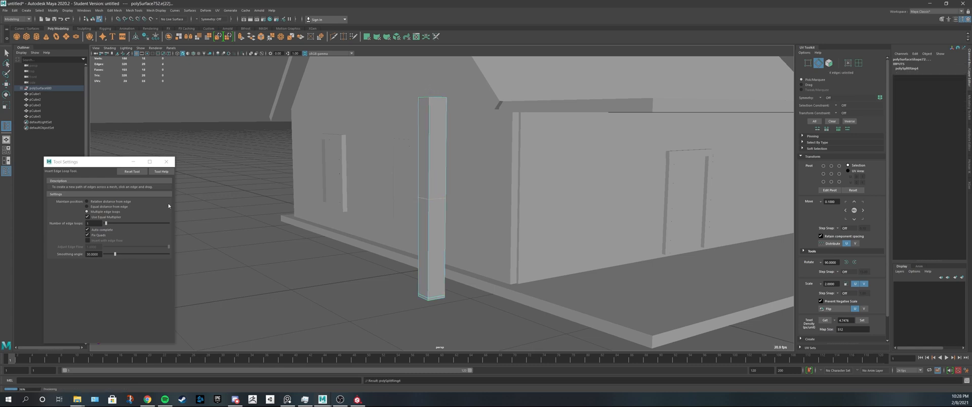
key("ctrl+z")
left_click_drag(428, 104, 430, 100)
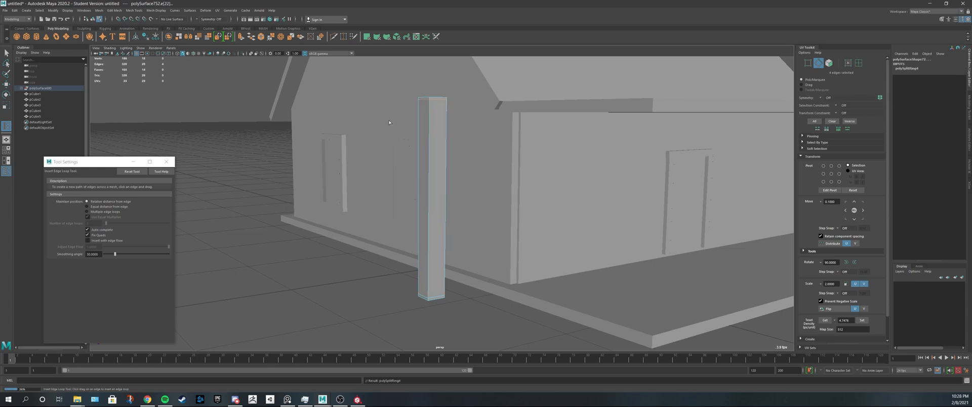
Step: Insert supporting edge loops close to the post's vertical corner edges on its sides
left_click_drag(471, 265, 408, 247, "alt")
scroll(412, 256, "up", 4)
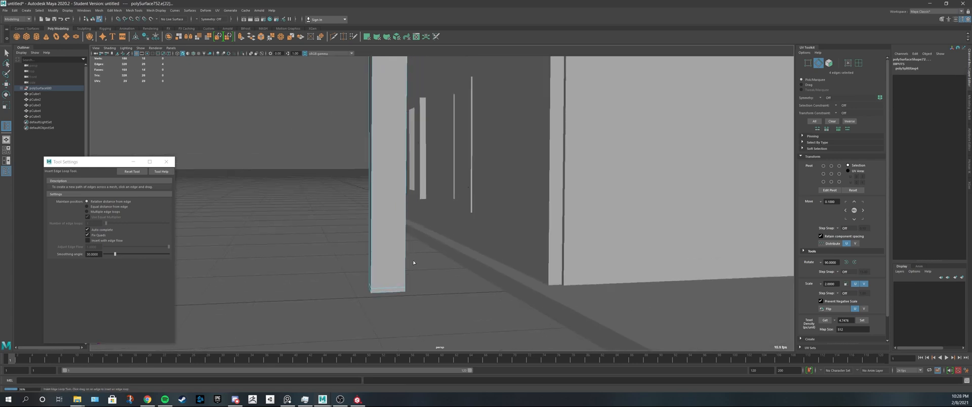
left_click_drag(373, 290, 421, 298)
left_click(402, 289)
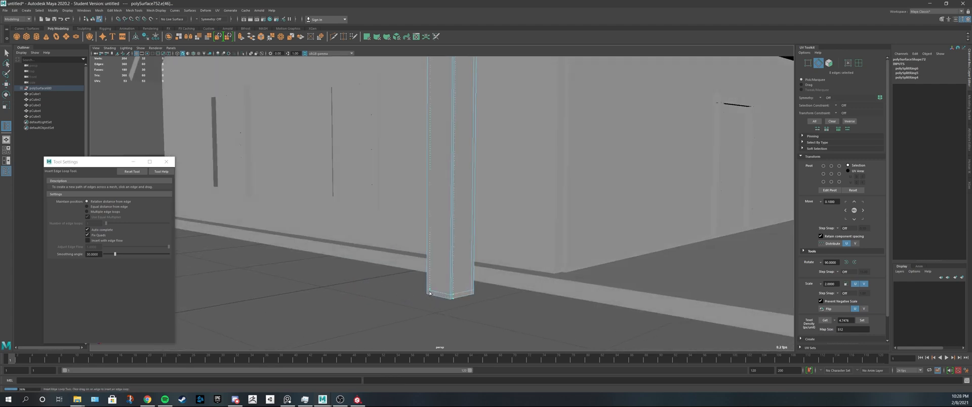
left_click_drag(428, 298, 510, 228, "alt")
left_click(475, 298)
Step: Turn on smooth preview for the post and select the whole post in object mode
key("3")
scroll(355, 324, "down", 3)
key("q")
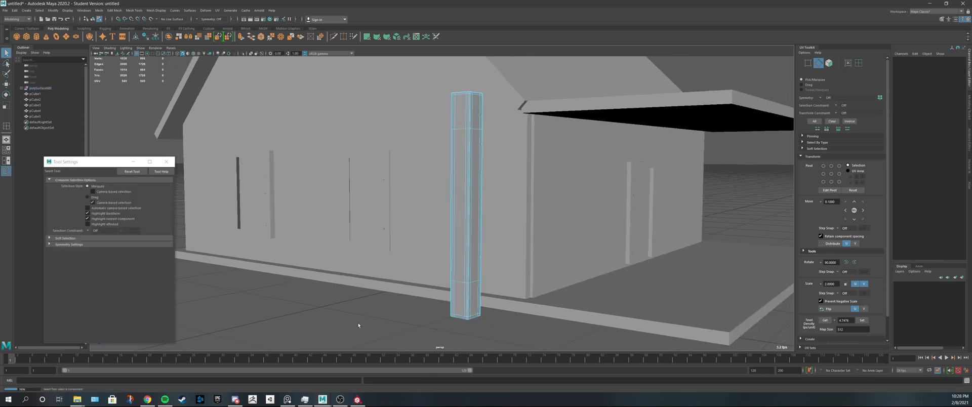
right_click_drag(384, 246, 412, 236)
left_click(378, 306)
mouse_move(380, 307)
left_mouse_down("alt")
mouse_move(440, 315)
mouse_move(451, 334)
left_mouse_up("alt")
left_click_drag(498, 167, 442, 225, "alt")
left_click(444, 203)
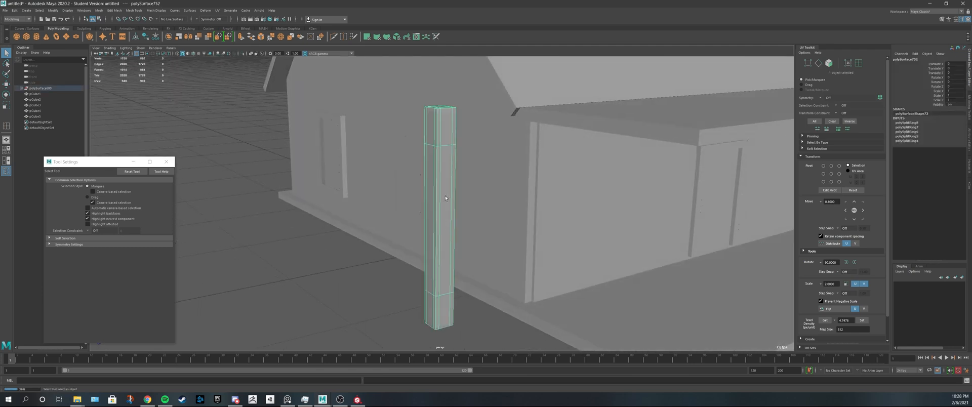
Step: Apply Smooth to the post with 4 divisions and check the density of the mesh
right_click(449, 229, "shift")
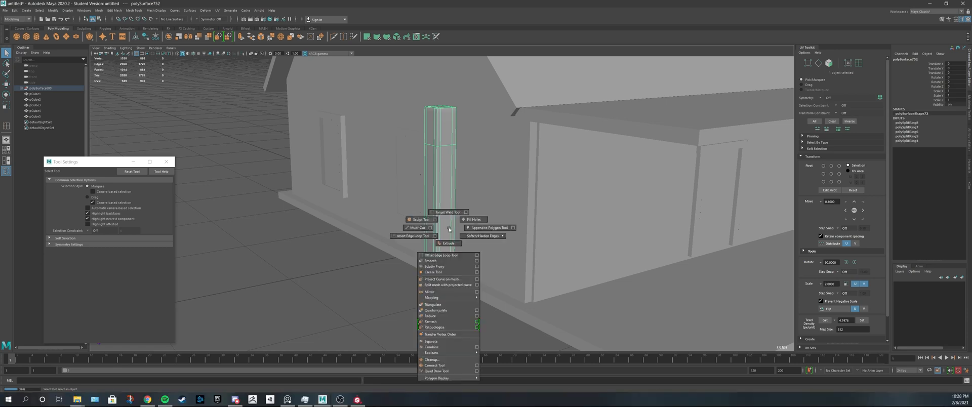
left_click(451, 261)
left_click_drag(436, 170, 432, 163, "alt")
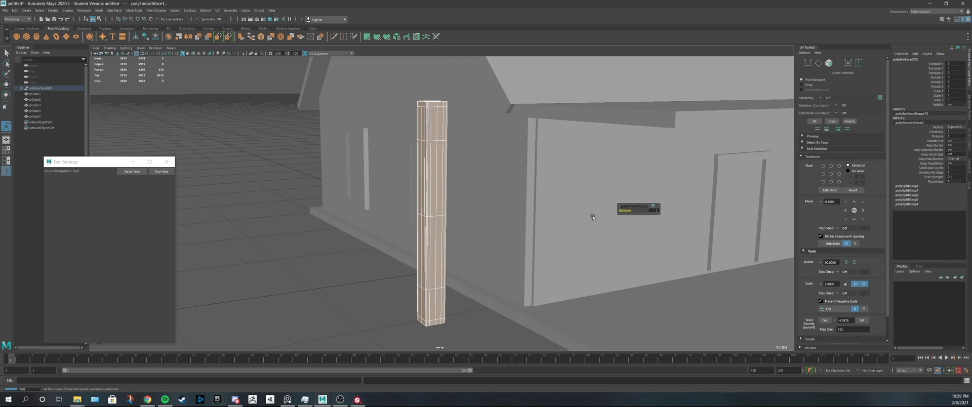
left_click_drag(622, 211, 630, 212)
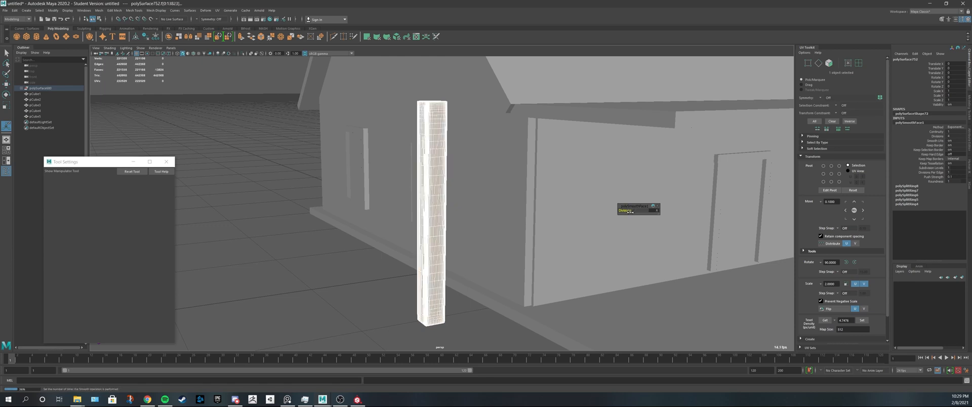
left_click_drag(563, 229, 439, 215, "alt")
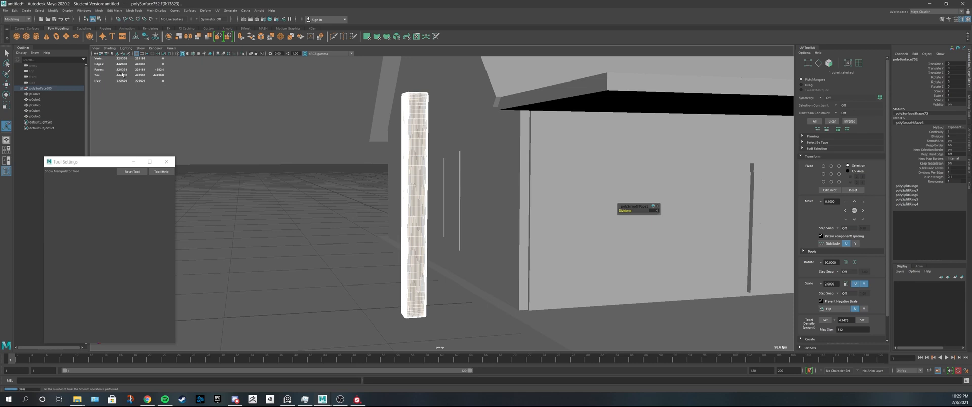
left_click_drag(328, 142, 427, 202, "alt")
scroll(426, 201, "up", 2)
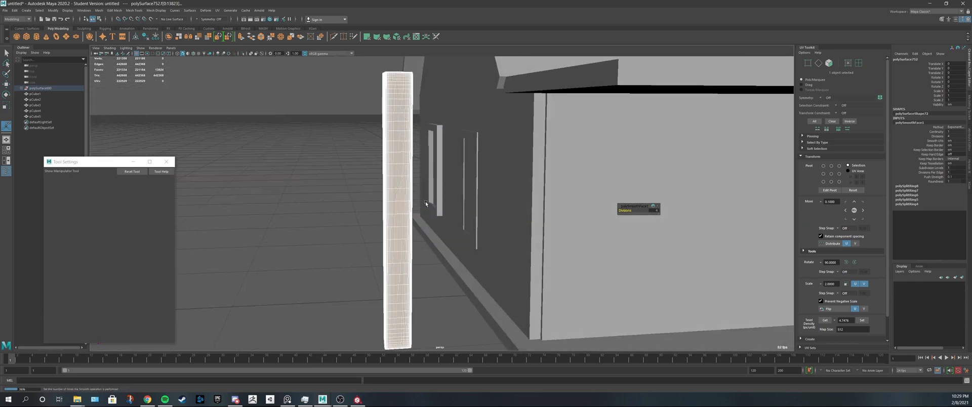
scroll(412, 216, "up", 3)
scroll(405, 225, "up", 4)
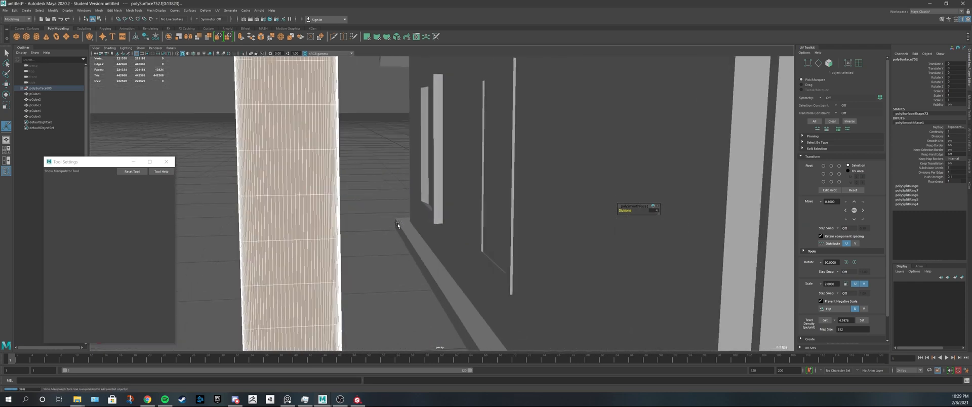
Step: Select the post, detach the Sculpting Tools list as a floating window, and activate the Sculpt Tool
right_click_drag(357, 224, 382, 214)
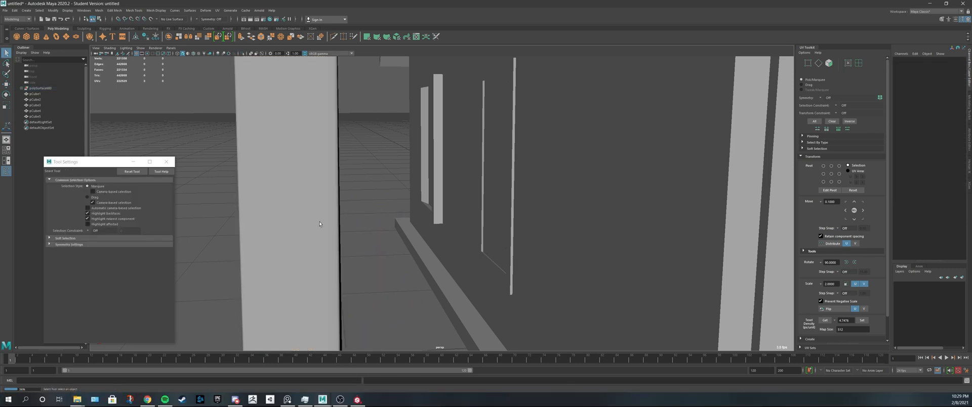
left_click(134, 10)
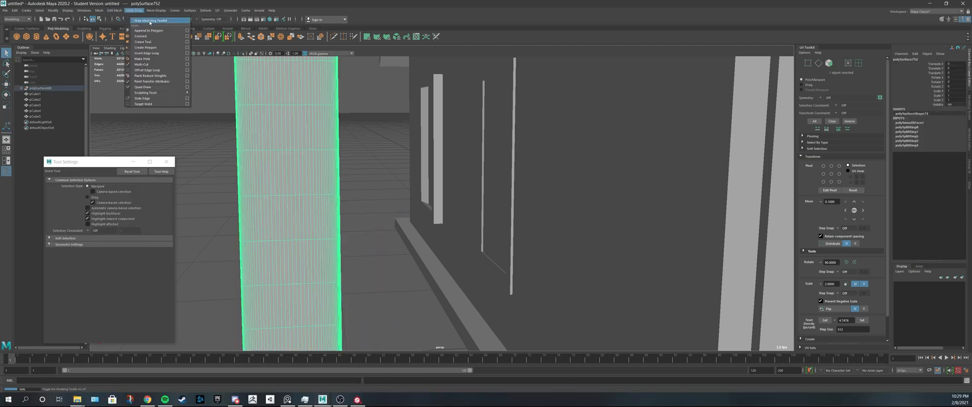
mouse_move(164, 95)
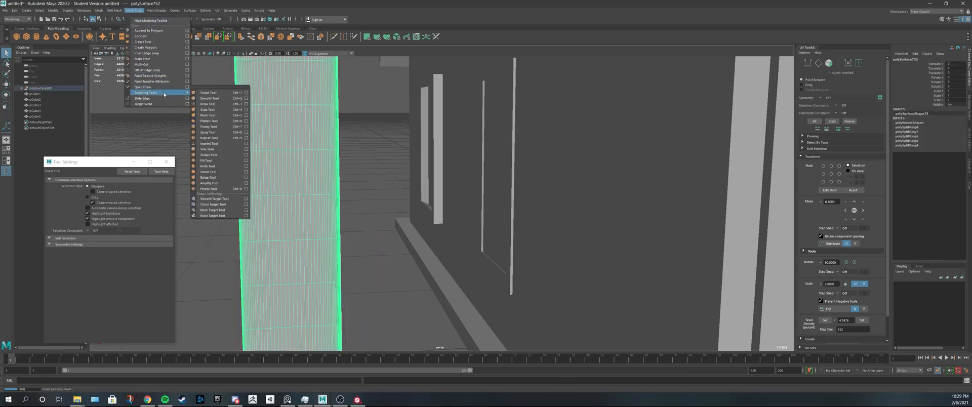
left_click(203, 88)
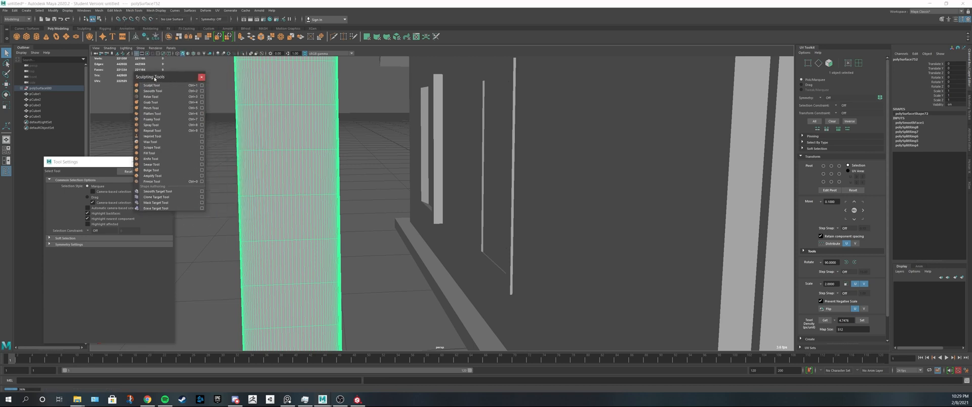
left_click(149, 86)
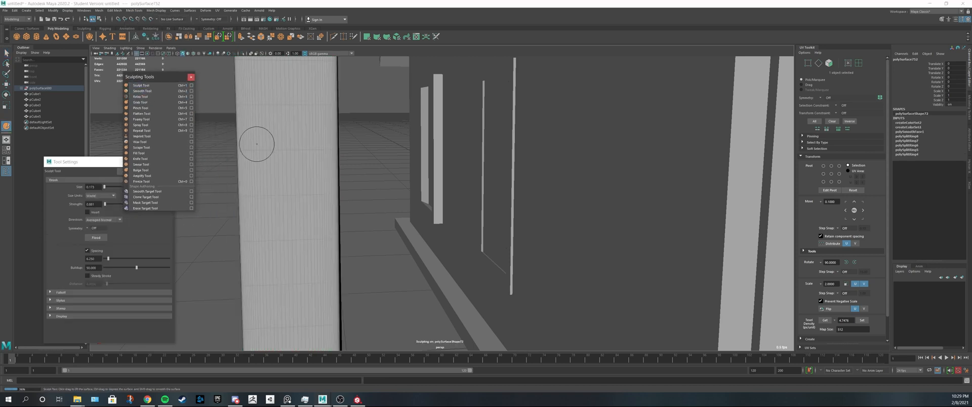
Step: Leave the Sculpt Tool and undo the recent operations back through the post's smoothing
scroll(304, 149, "down", 4)
scroll(357, 155, "down", 1)
mouse_move(356, 168)
left_mouse_down("alt")
mouse_move(423, 166)
mouse_move(423, 262)
mouse_move(352, 231)
mouse_move(356, 251)
mouse_move(335, 233)
mouse_move(335, 252)
mouse_move(331, 239)
mouse_move(394, 237)
left_mouse_up("alt")
key("ctrl+z")
key("ctrl+z")
key("ctrl+z")
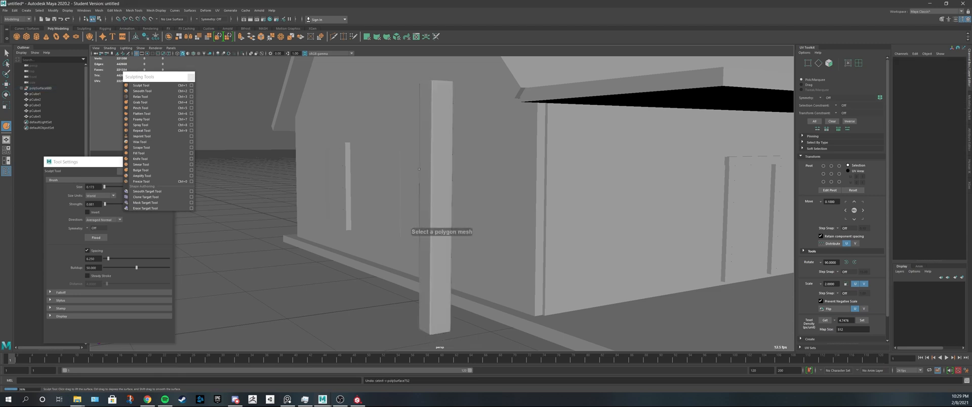
key("q")
left_click(433, 176)
key("ctrl+z")
key("ctrl+z")
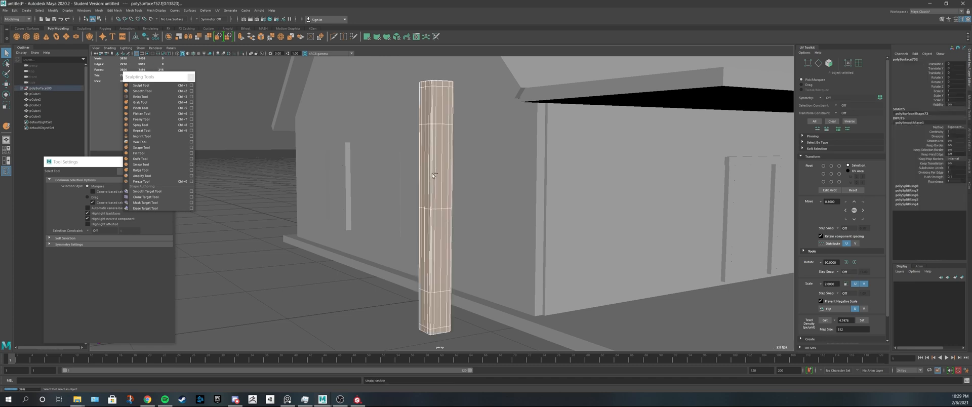
key("ctrl+z")
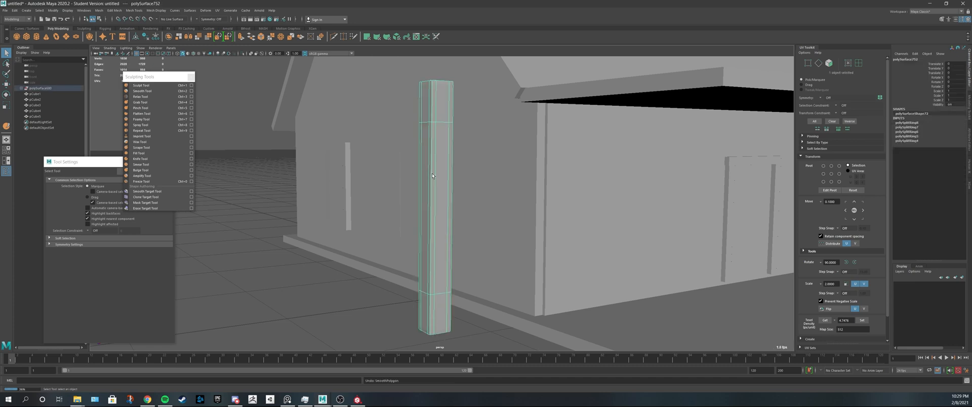
Step: Switch the post to object mode and return it to the unsmoothed display
right_click_drag(436, 176, 444, 171)
key("1")
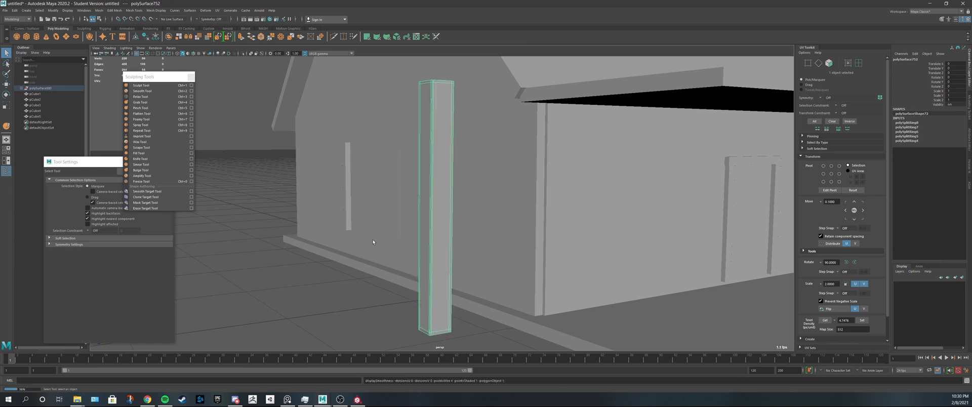
left_click_drag(395, 291, 382, 291, "alt")
right_click_drag(383, 293, 416, 242)
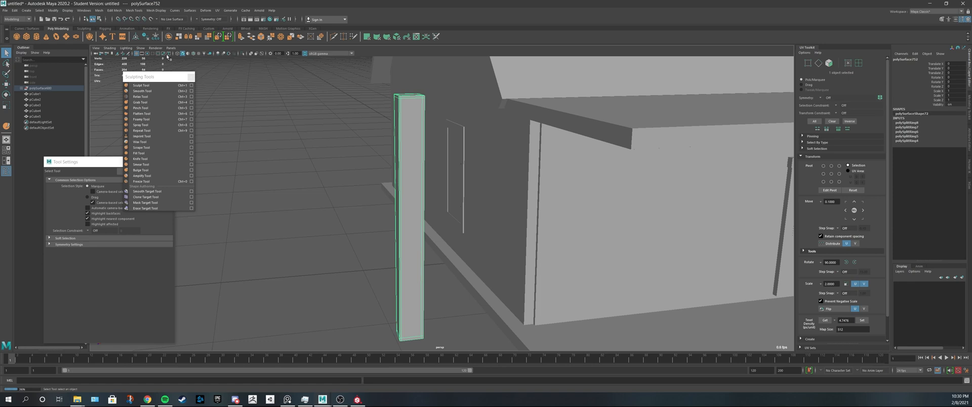
Step: Activate the Insert Edge Loop Tool on the post and set it to multiple edge loops
left_click(133, 11)
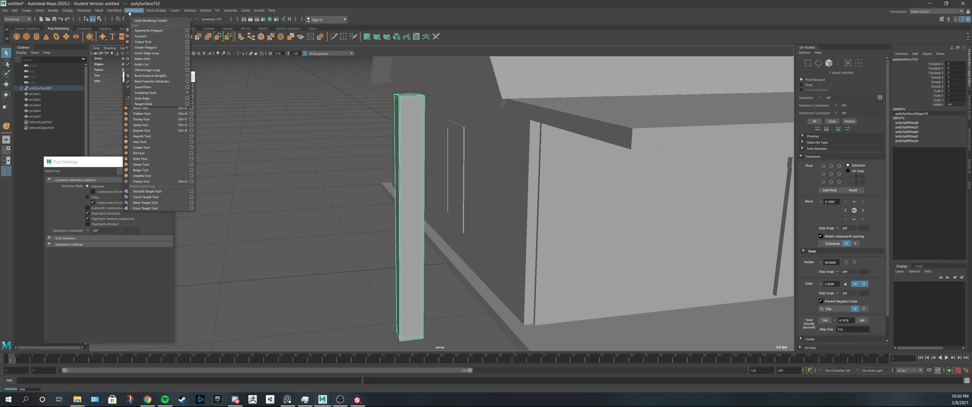
left_click(329, 100)
right_click_drag(414, 147, 394, 156, "shift")
left_click(394, 155)
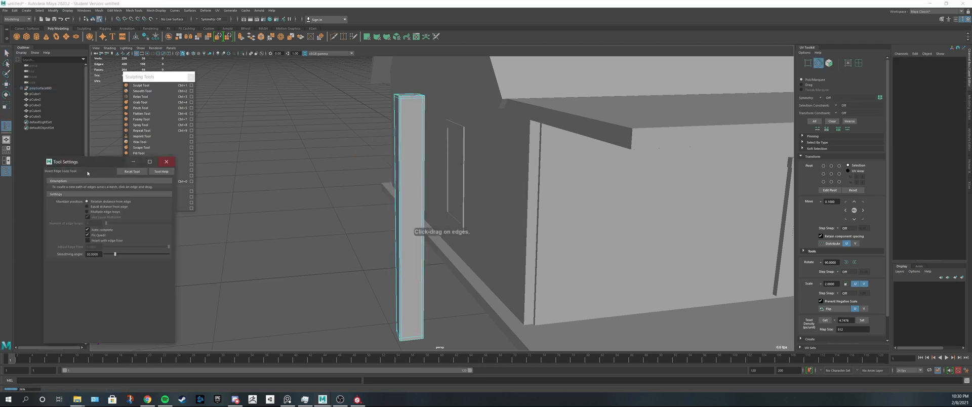
left_click(90, 212)
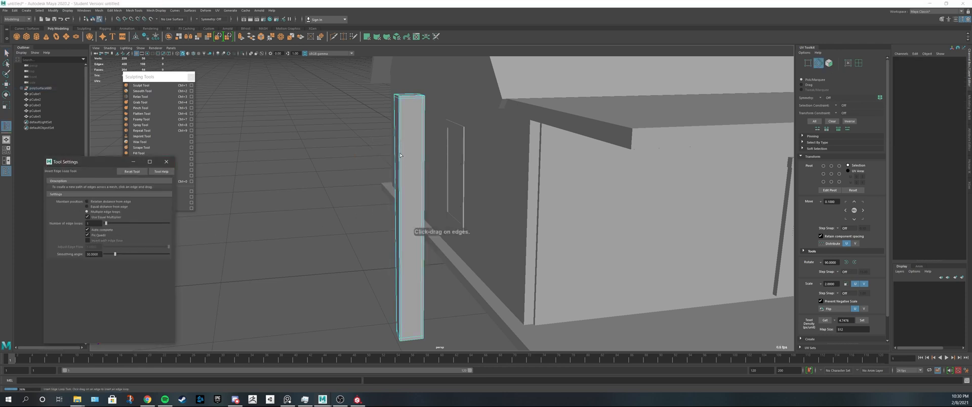
left_click_drag(402, 207, 402, 217)
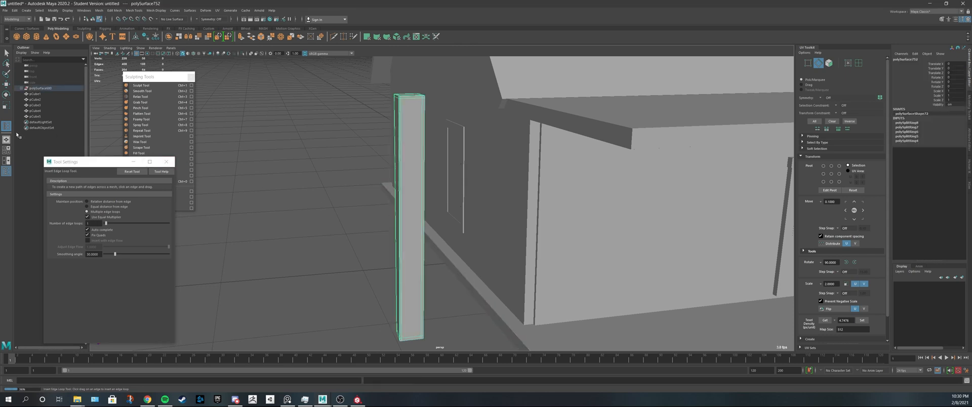
left_click_drag(398, 216, 391, 215, "alt")
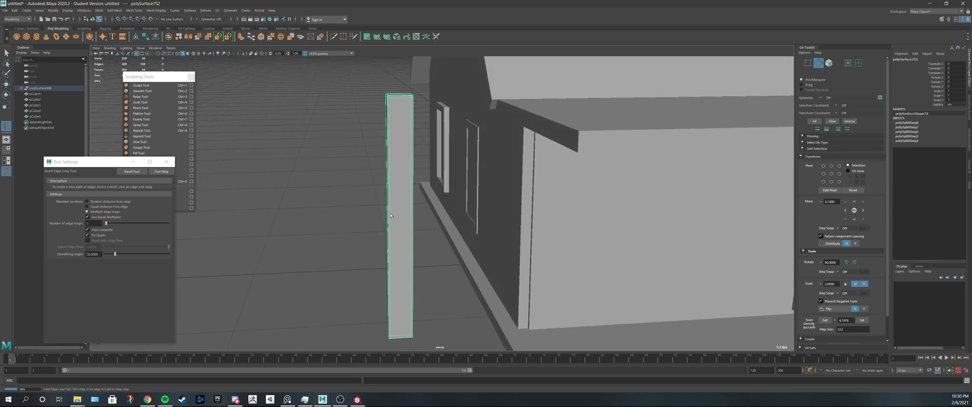
Step: Insert horizontal edge loops along the full height of the post to divide its long faces
left_click(390, 215)
left_click(388, 222)
left_click(389, 266)
left_click(390, 265)
left_click(390, 300)
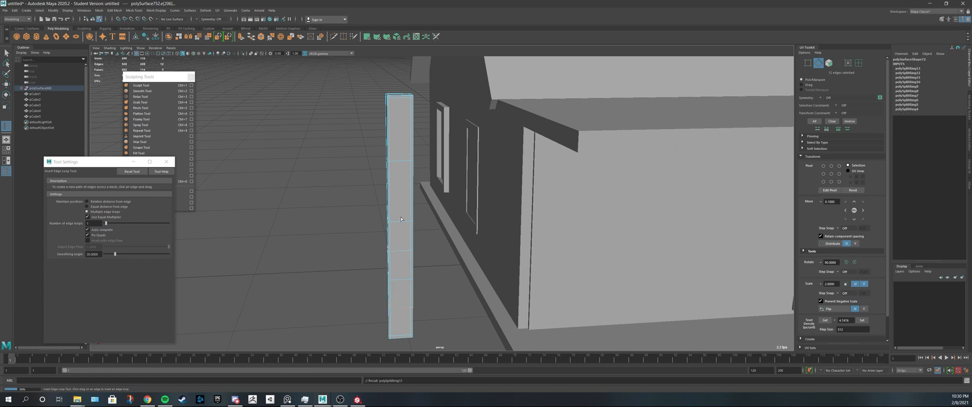
left_click(390, 187)
left_click(390, 143)
left_click(390, 115)
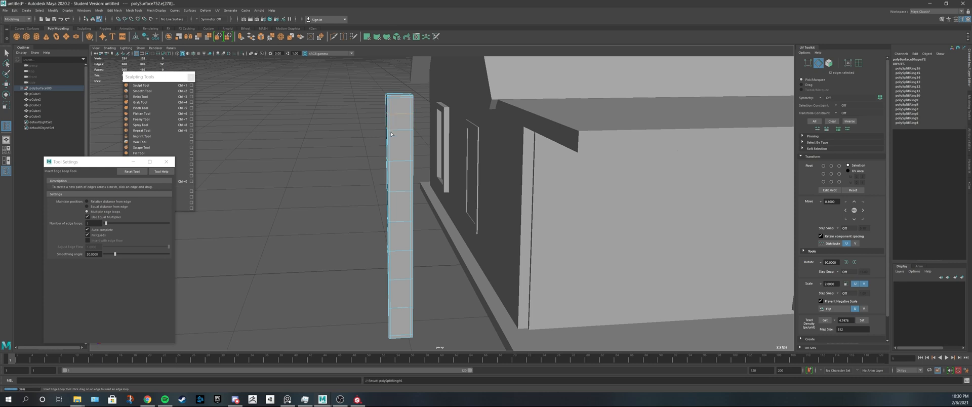
Step: Halve the remaining tall sections of the post with further horizontal edge loops from top to base
left_click(390, 146)
left_click(388, 175)
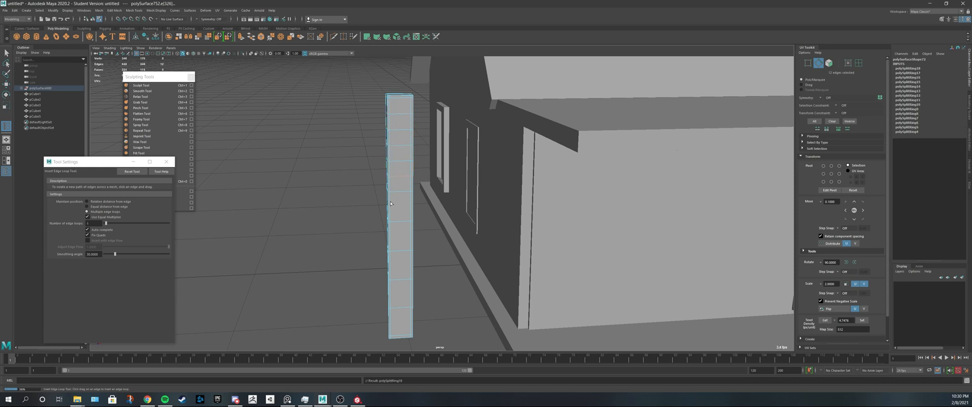
left_click(390, 208)
left_click(388, 246)
left_click(390, 268)
left_click(389, 294)
left_click(390, 324)
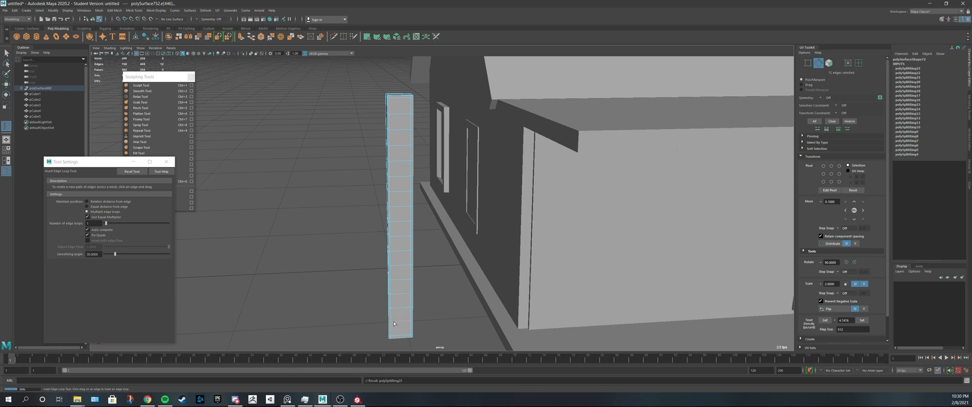
Step: Insert vertical edge loops down the middle of the post's adjacent sides to even out the grid
left_click_drag(390, 324, 449, 308, "alt")
left_click(444, 315)
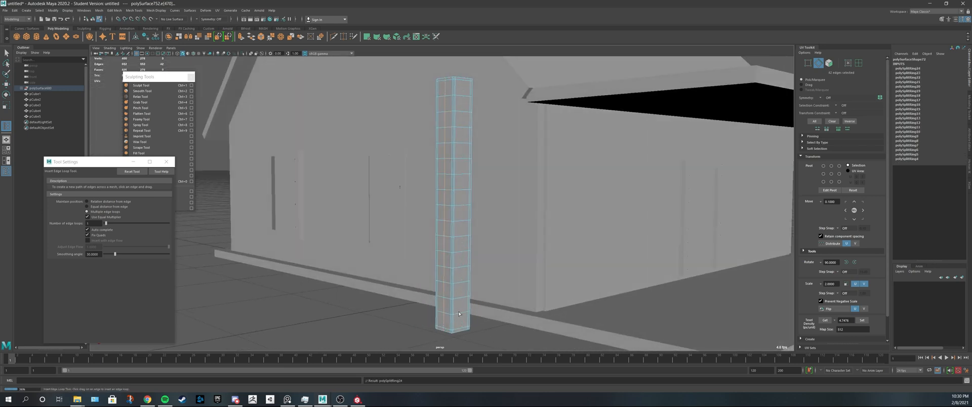
left_click(460, 315)
left_click_drag(459, 315, 444, 311, "alt")
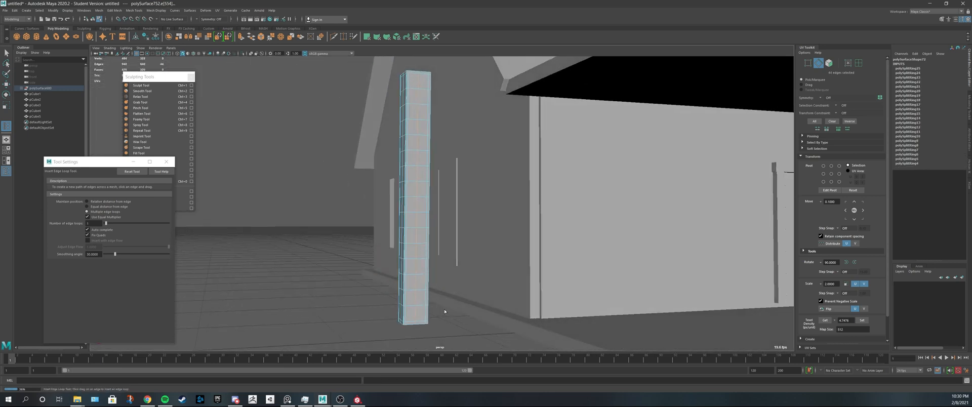
left_click_drag(432, 287, 437, 174, "alt")
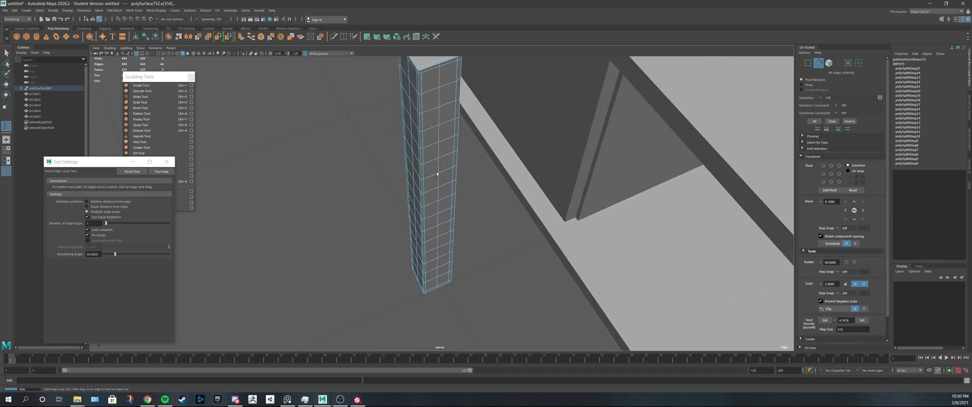
Step: Select the whole post in object mode and apply Smooth to it
right_click_drag(440, 175, 466, 166)
left_click_drag(456, 213, 450, 220, "alt")
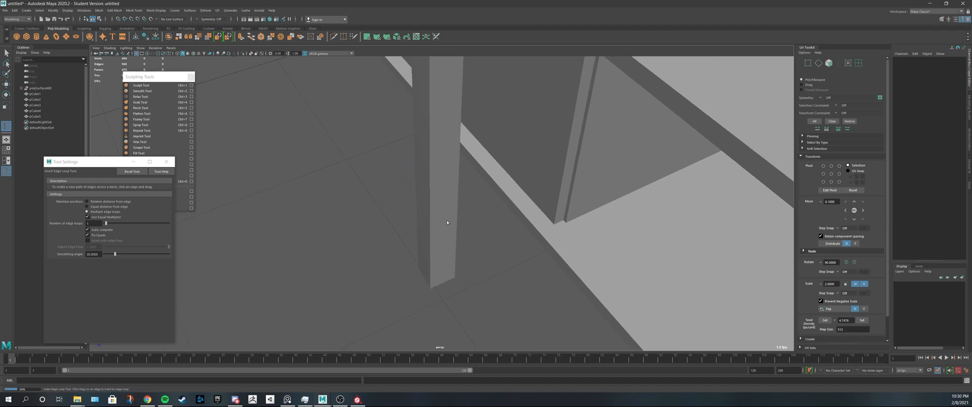
left_click(449, 221)
left_click_drag(449, 220, 432, 169, "alt")
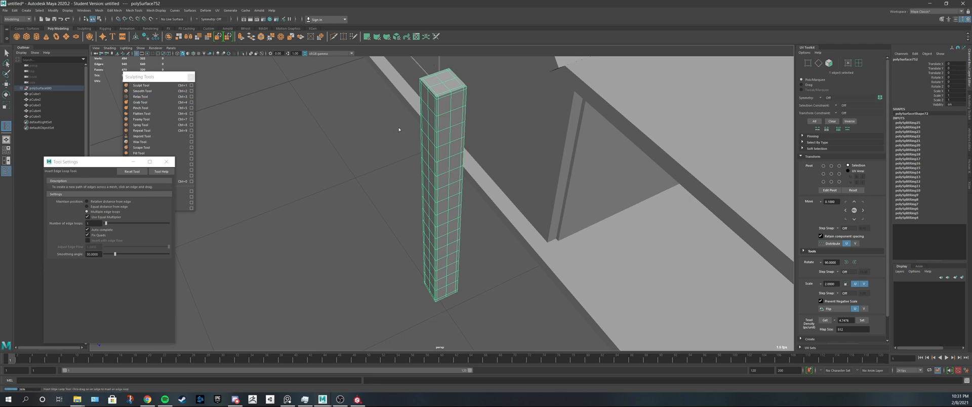
right_click_drag(431, 175, 429, 204, "shift")
left_click(440, 203)
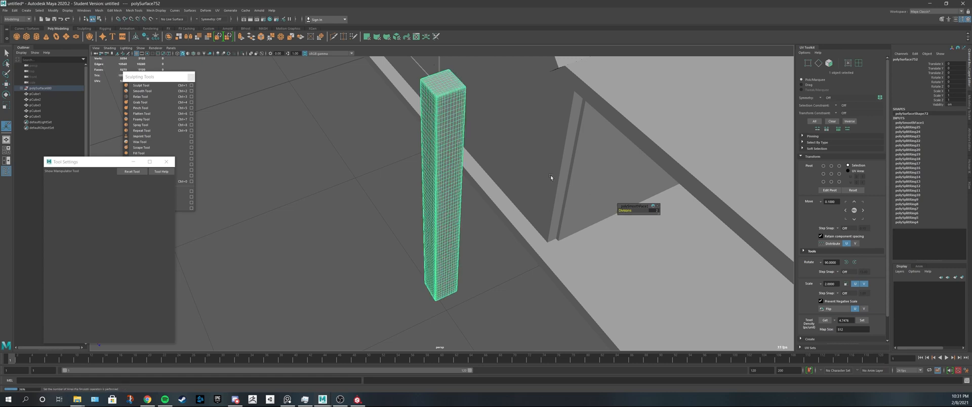
Step: Check the post's mesh density up close and raise the number of smoothing divisions
left_click_drag(481, 157, 436, 119, "alt")
middle_click_drag(415, 65, 428, 127, "alt")
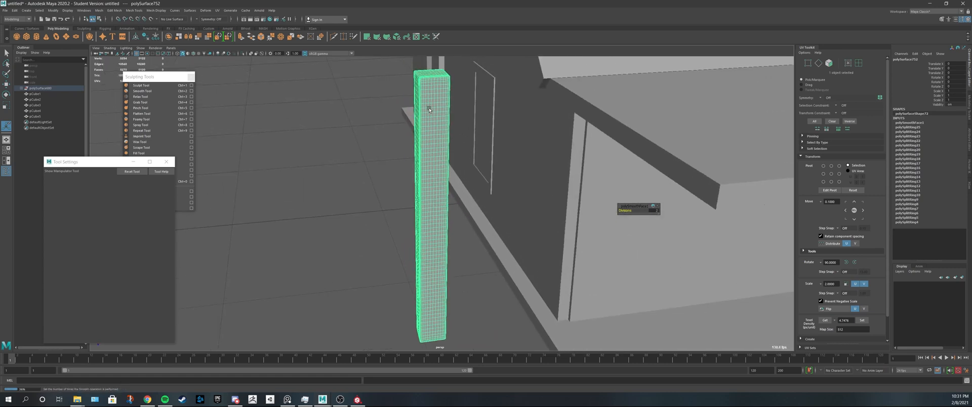
scroll(433, 174, "up", 5)
scroll(420, 176, "up", 2)
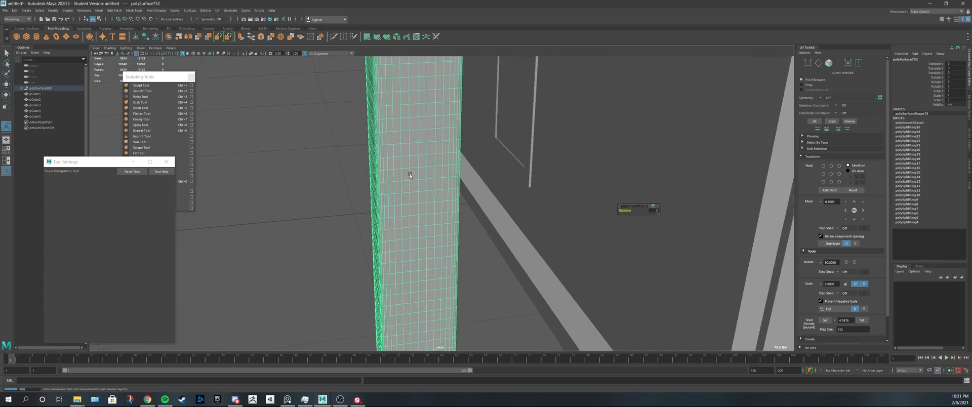
scroll(391, 177, "up", 4)
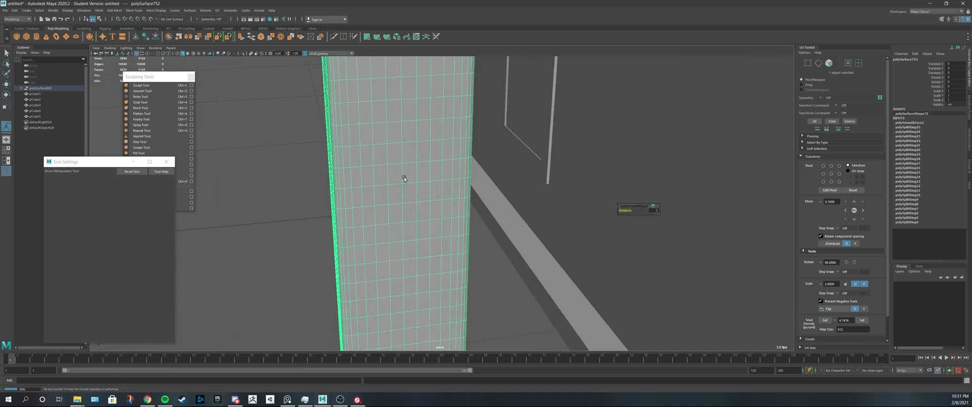
scroll(403, 177, "down", 8)
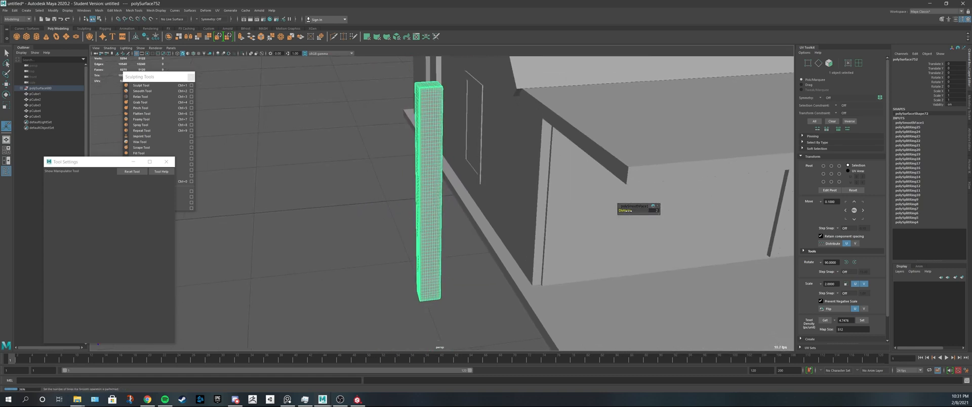
left_click_drag(622, 211, 630, 211)
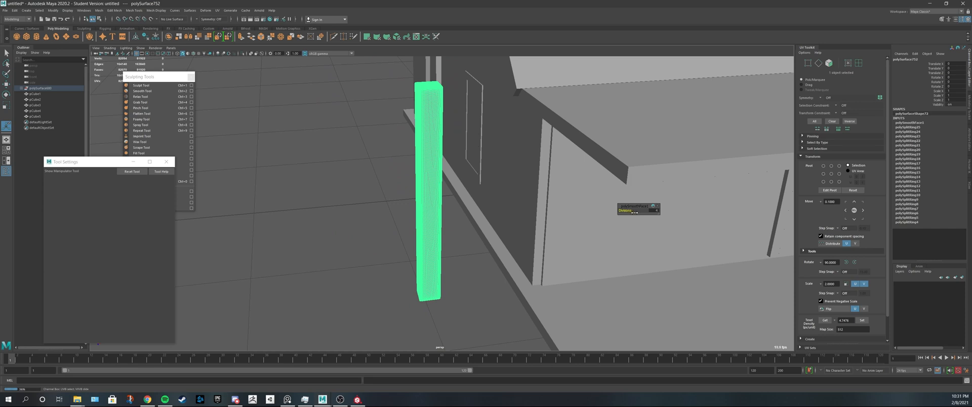
left_click(464, 257)
left_click_drag(463, 257, 434, 245, "alt")
left_click(424, 237)
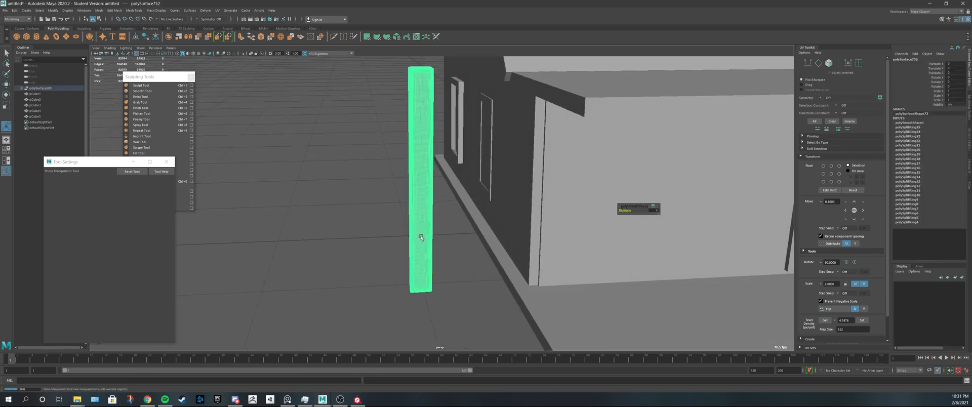
Step: Try a Sculpt Tool stroke on the post and undo it
left_click(142, 86)
scroll(415, 149, "up", 2)
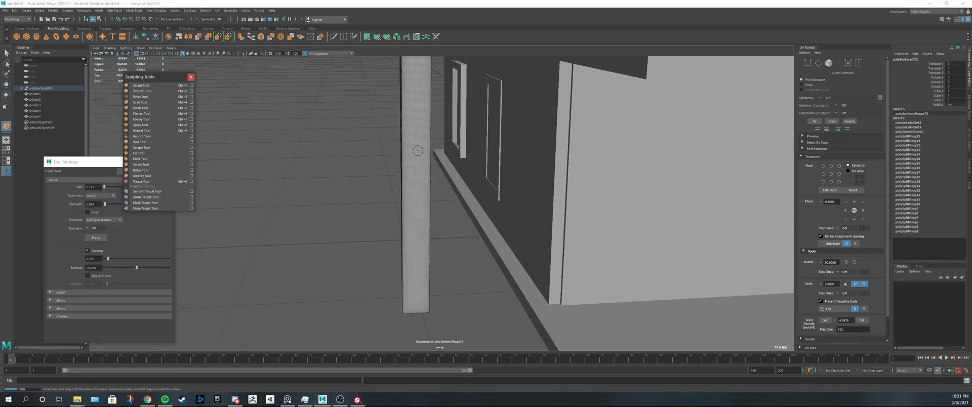
left_click_drag(418, 151, 419, 154)
left_click_drag(418, 183, 493, 158, "alt")
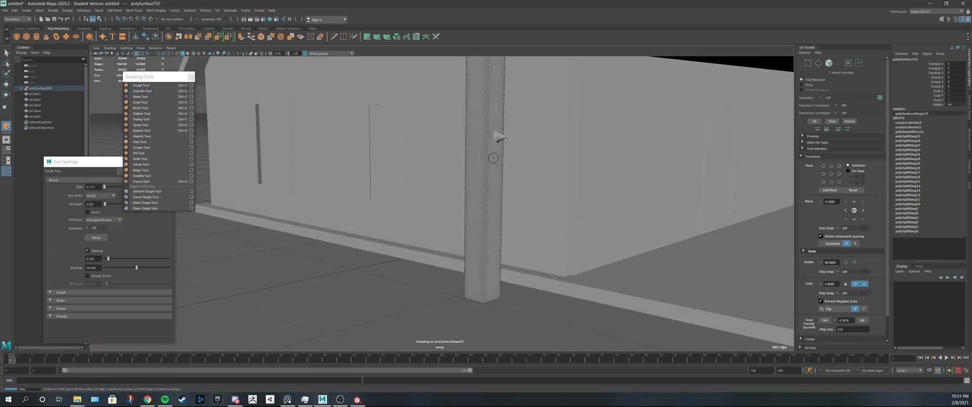
key("ctrl+z")
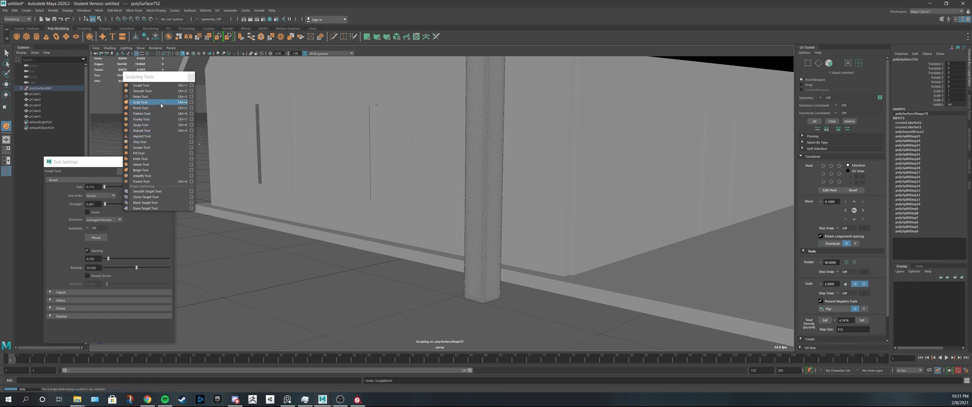
Step: Try the Wax Tool with several vertical strokes on the post's side and undo them
left_click(166, 141)
left_click_drag(355, 188, 419, 187, "alt")
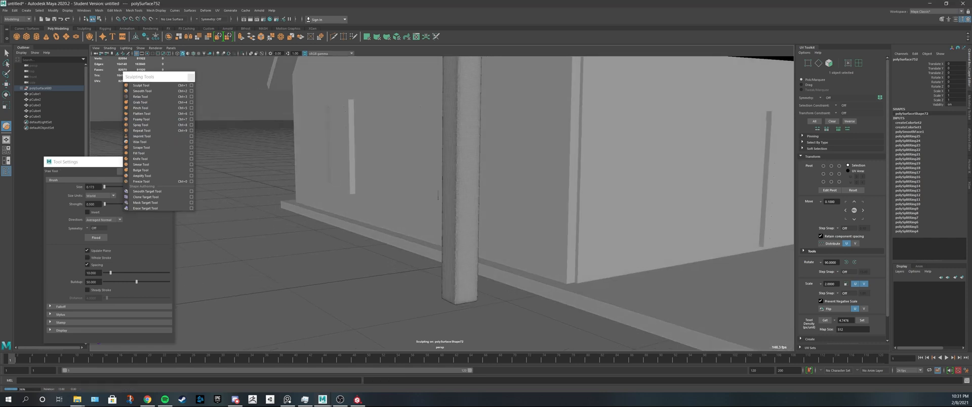
scroll(468, 186, "up", 3)
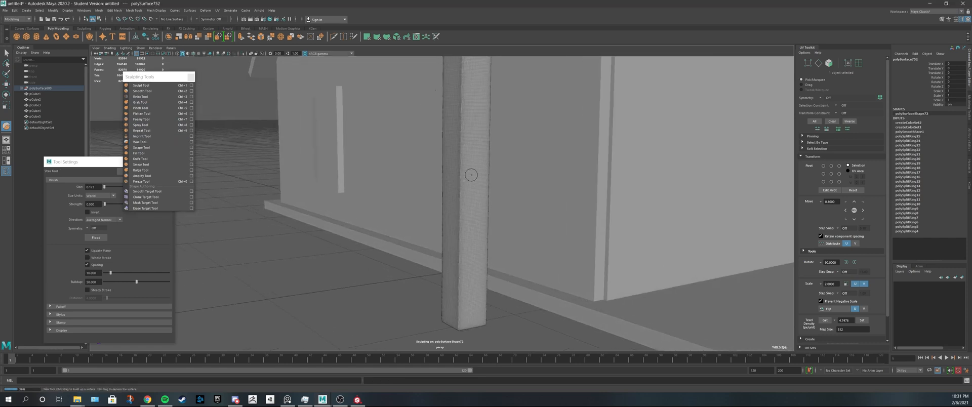
left_click_drag(474, 190, 473, 221)
left_click_drag(480, 143, 481, 188)
left_click_drag(469, 105, 500, 152, "alt")
key("ctrl+z")
key("ctrl+z")
key("ctrl+z")
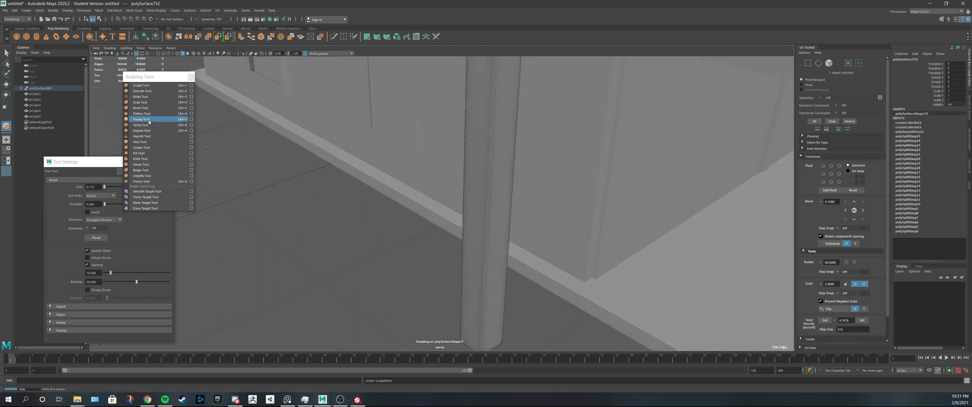
Step: Activate the Foamy Tool for the post and turn on Invert
left_click(149, 119)
left_click_drag(303, 152, 324, 158, "alt")
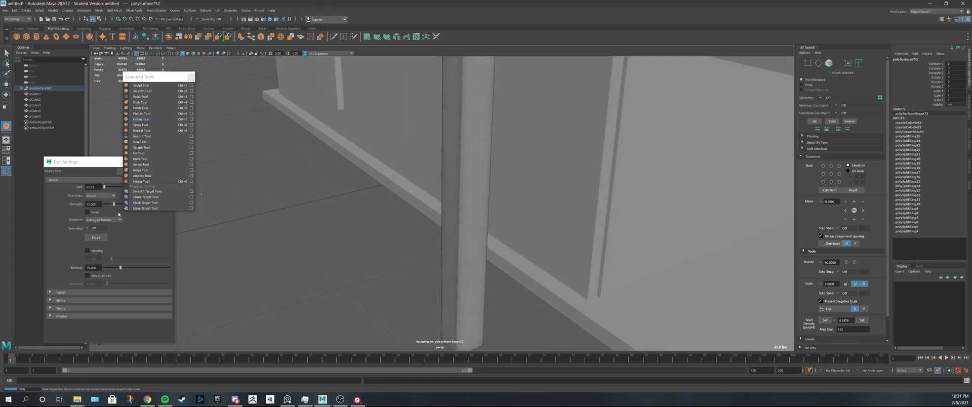
left_click(88, 211)
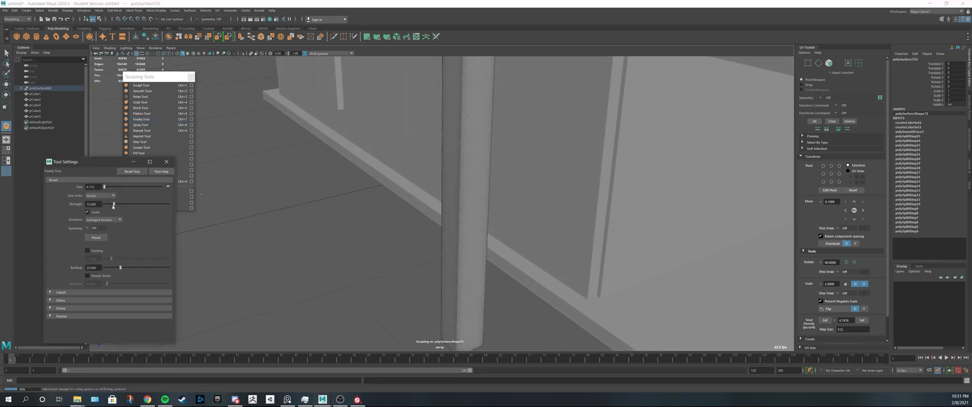
Step: Try the Foamy Tool at a reduced strength on the post and undo the stroke
left_click_drag(115, 205, 108, 206)
left_click_drag(469, 180, 440, 160, "alt")
key("ctrl+z")
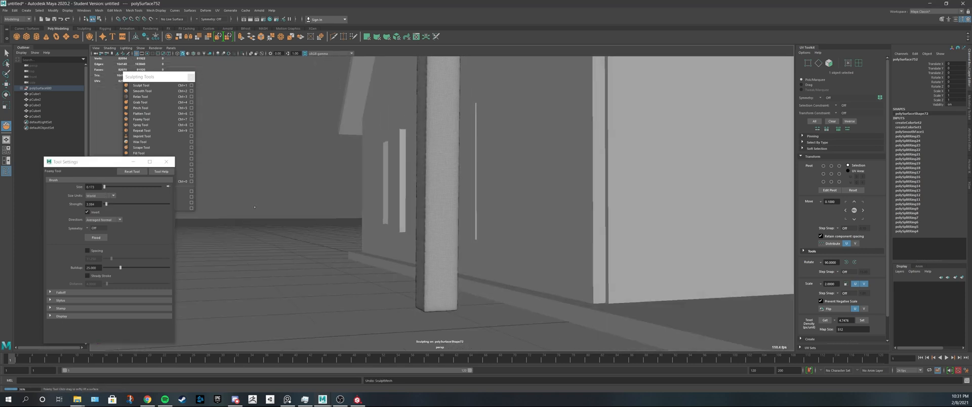
Step: Set the Foamy Tool's strength to 0.2, try a vertical stroke on the post and undo it
left_click(93, 204)
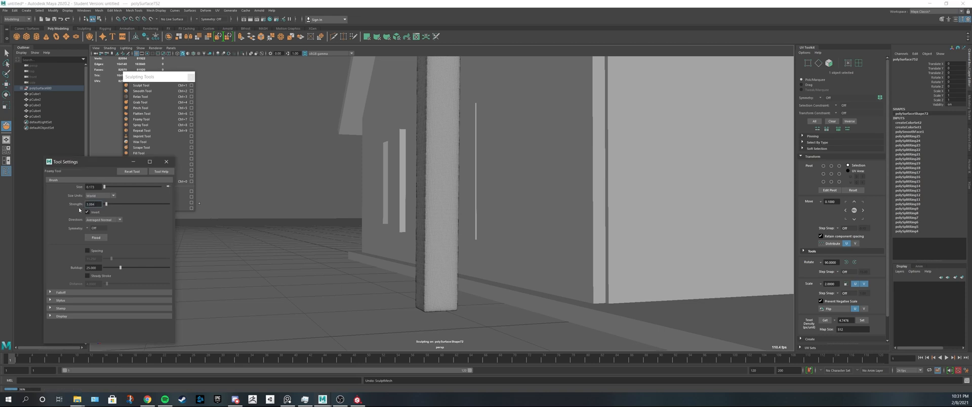
type(".2")
key("Return")
left_click_drag(440, 156, 440, 193)
left_click_drag(455, 226, 474, 186, "alt")
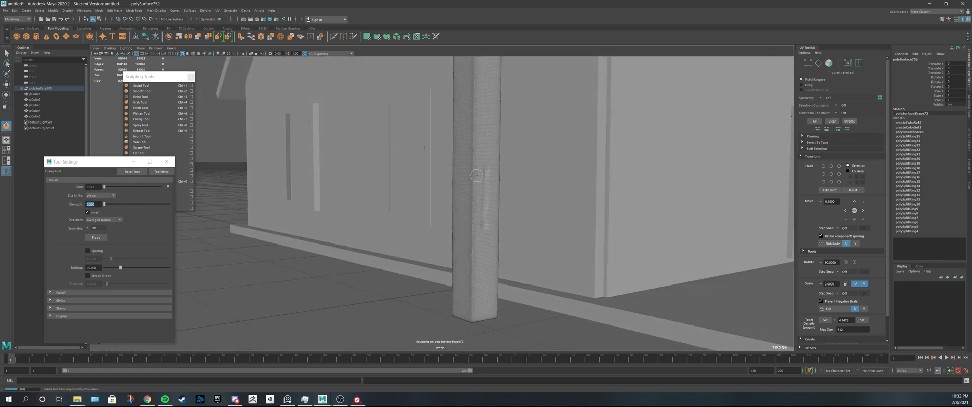
left_click_drag(482, 128, 494, 166, "alt")
key("ctrl+z")
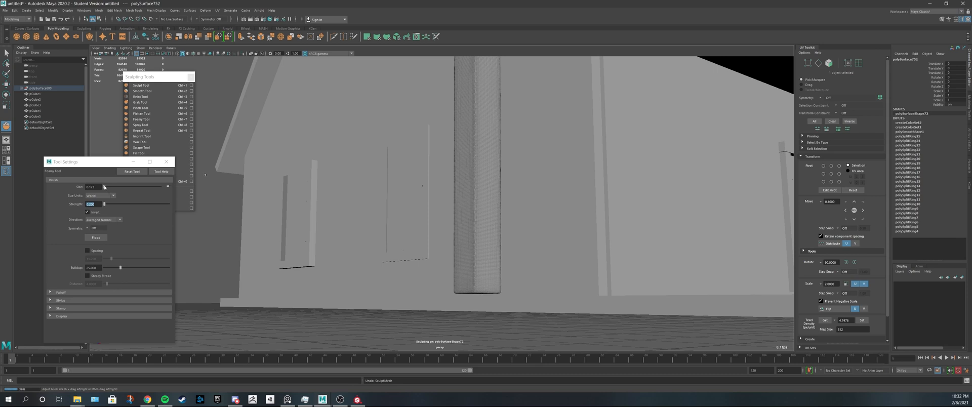
Step: Reduce the Foamy Tool's brush size for finer carving on the post's side
left_click_drag(96, 187, 89, 187)
type("1")
key("Return")
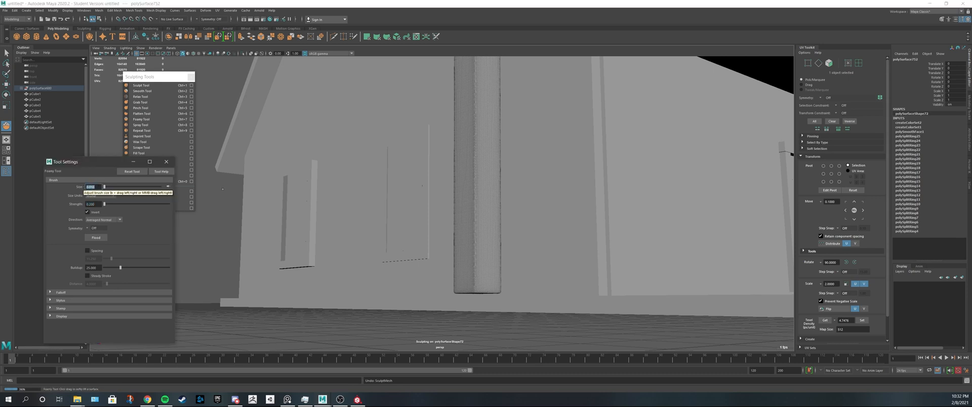
left_click_drag(487, 99, 453, 111, "alt")
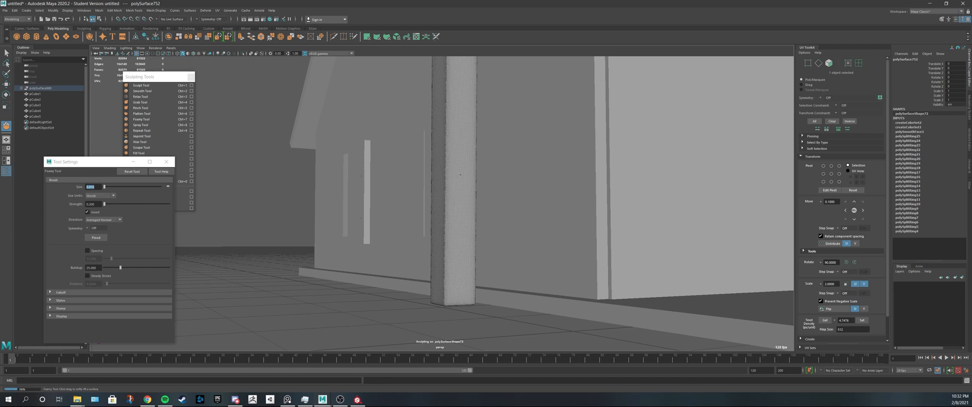
left_click_drag(454, 209, 414, 222, "alt")
scroll(415, 222, "up", 7)
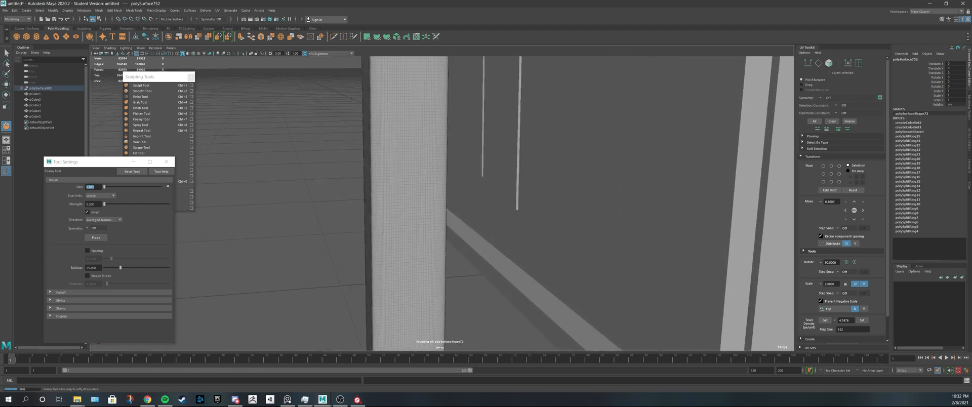
scroll(415, 221, "down", 6)
Step: Leave sculpting and deselect the post to view its surface, and undo the deselection
mouse_move(402, 204)
right_mouse_down()
mouse_move(411, 210)
mouse_move(401, 220)
right_mouse_up()
left_click(327, 231)
scroll(327, 230, "down", 5)
mouse_move(338, 230)
left_mouse_down("alt")
mouse_move(367, 226)
mouse_move(365, 239)
mouse_move(376, 237)
mouse_move(360, 248)
left_mouse_up("alt")
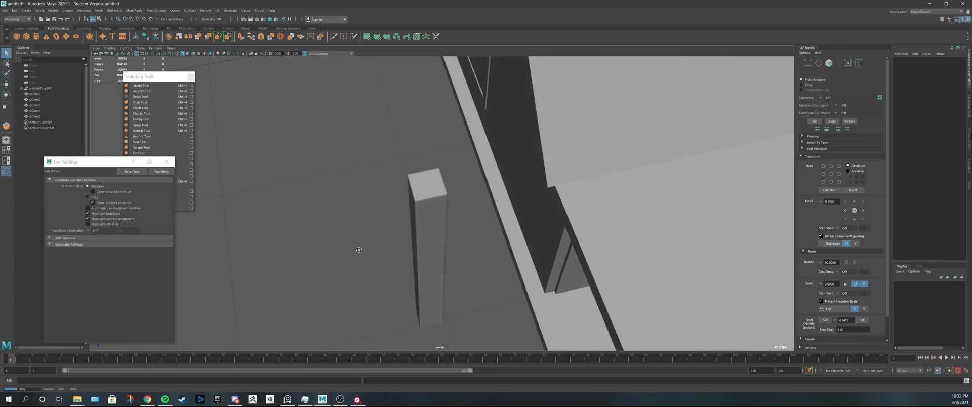
key("ctrl+z")
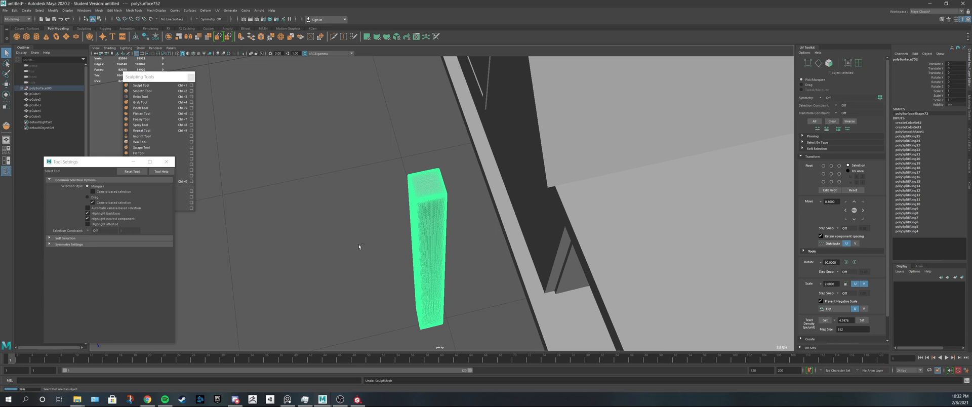
key("ctrl+z")
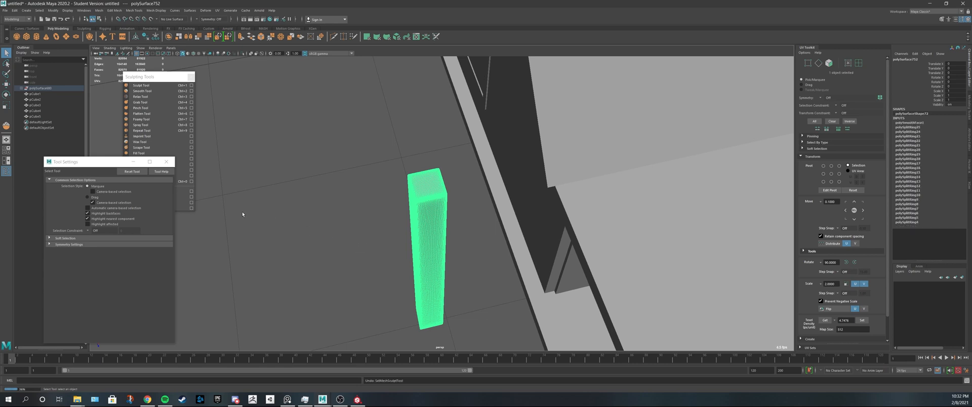
Step: Reactivate the Foamy Tool for the selected post and enlarge its brush size
left_click(150, 121)
left_click(150, 120)
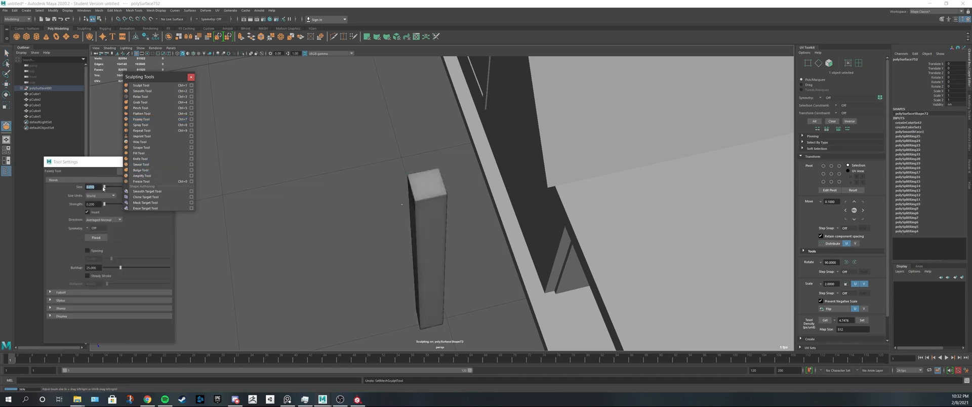
left_click(88, 187)
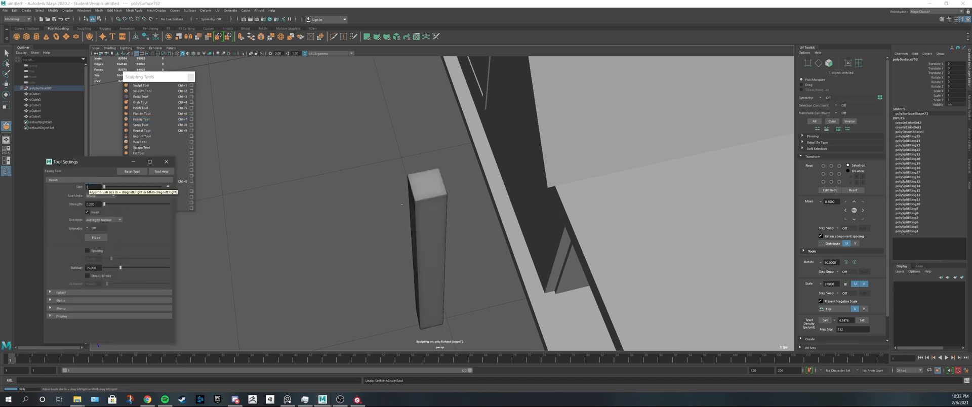
left_click_drag(418, 267, 427, 184, "alt")
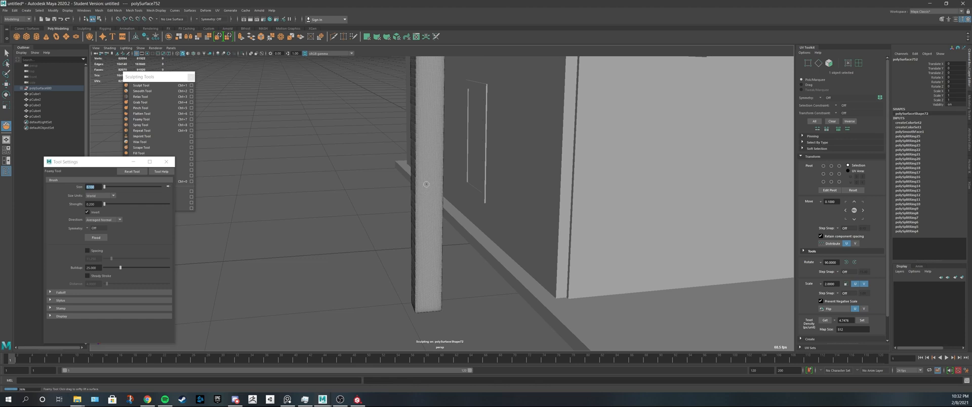
left_click_drag(434, 217, 421, 206, "alt")
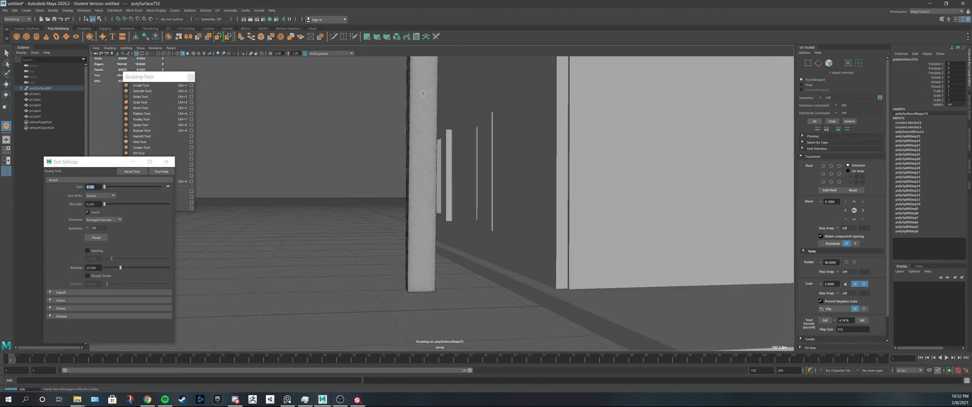
Step: Return to object mode and deselect the post to inspect the sculpted marks on its side
right_click_drag(422, 132, 415, 155)
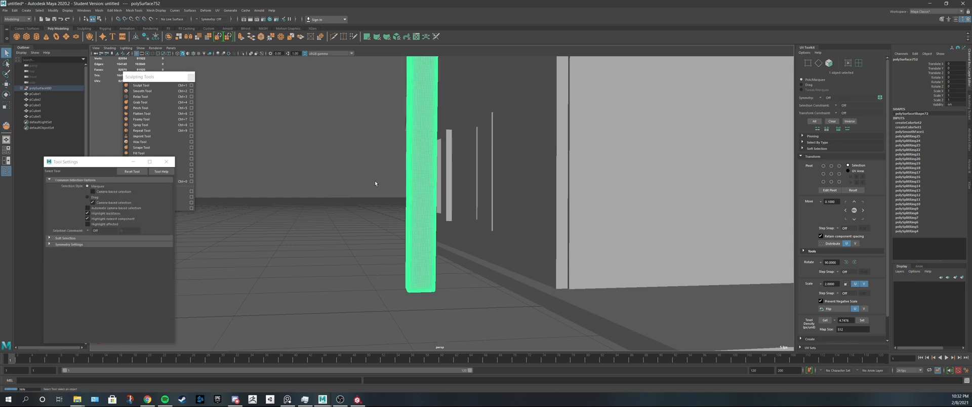
left_click(375, 181)
left_click_drag(381, 178, 385, 220, "alt")
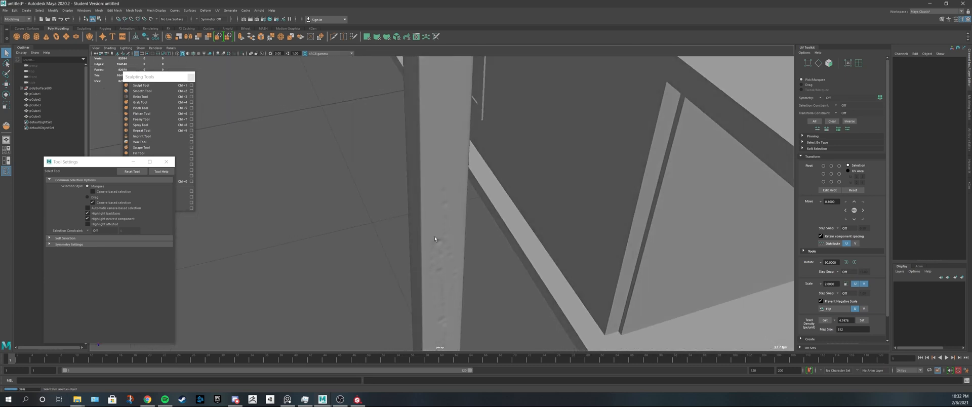